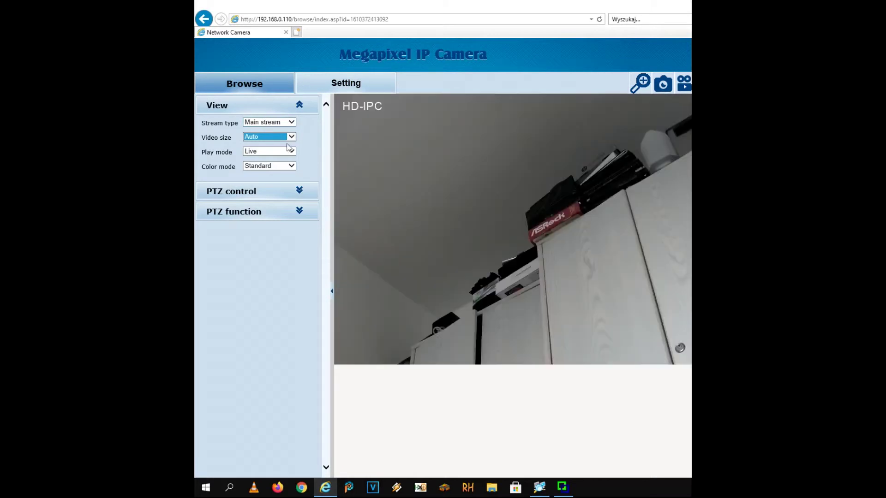
# - Try the 1 x and Full video sizes for the live view, returning the size to Auto
pyautogui.click(284, 139)
pyautogui.click(290, 143)
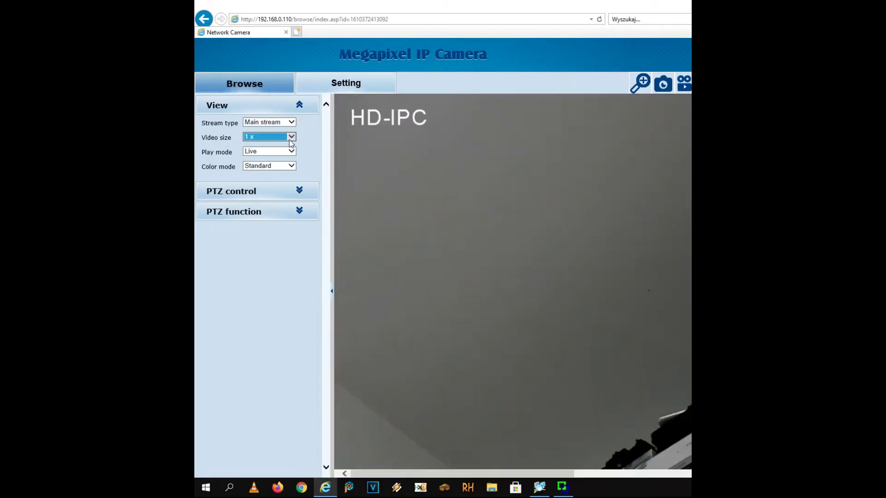
pyautogui.click(290, 138)
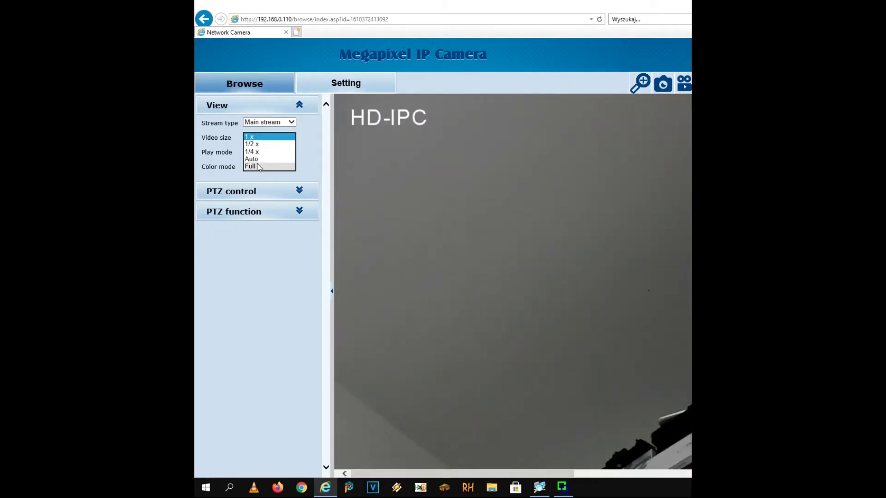
pyautogui.click(261, 168)
pyautogui.click(289, 137)
pyautogui.click(274, 134)
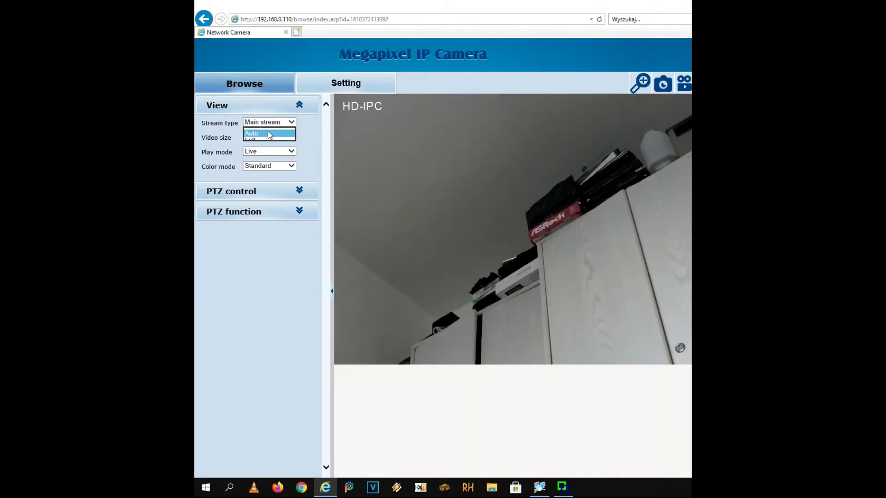
# - Try the Smooth play mode for the live view, returning it to Live
pyautogui.click(291, 152)
pyautogui.click(268, 159)
pyautogui.click(269, 153)
pyautogui.click(270, 161)
pyautogui.click(277, 152)
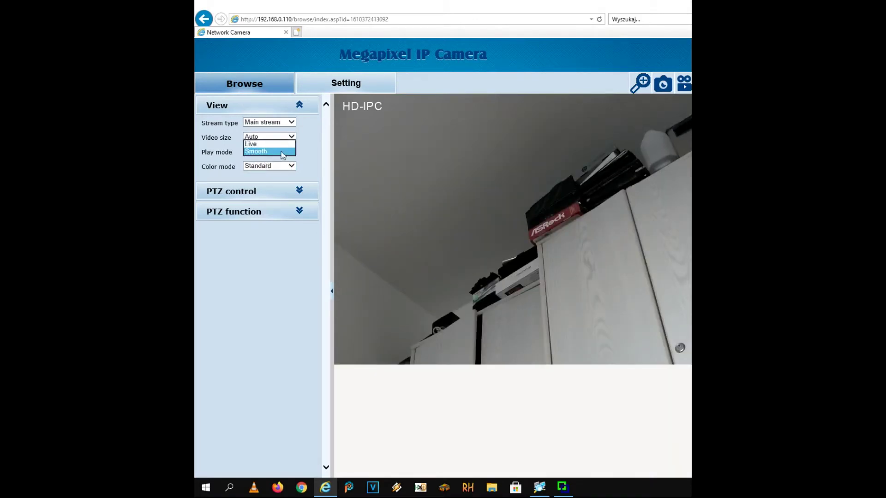
# - Try other color modes for the live view, returning to Standard
pyautogui.click(276, 166)
pyautogui.click(269, 173)
pyautogui.click(271, 166)
pyautogui.click(266, 180)
pyautogui.click(270, 167)
# - Test the PTZ control by panning the camera left and right and zooming in and back out
pyautogui.click(264, 190)
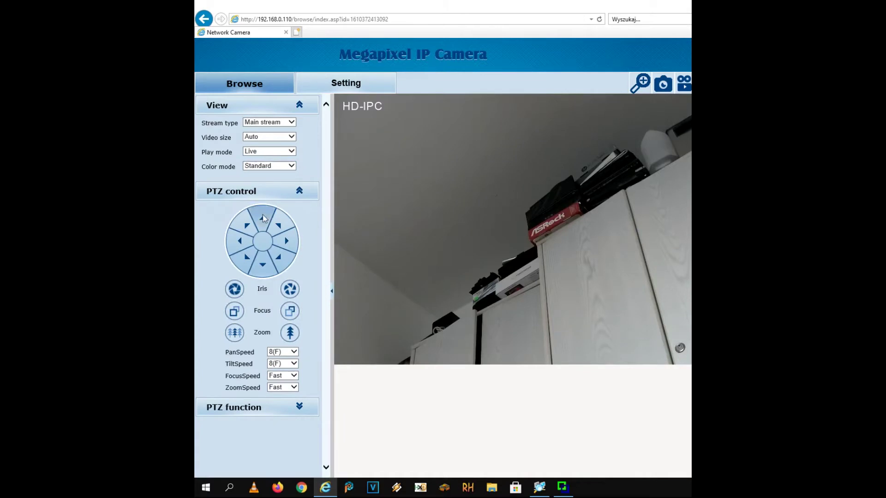
pyautogui.click(240, 242)
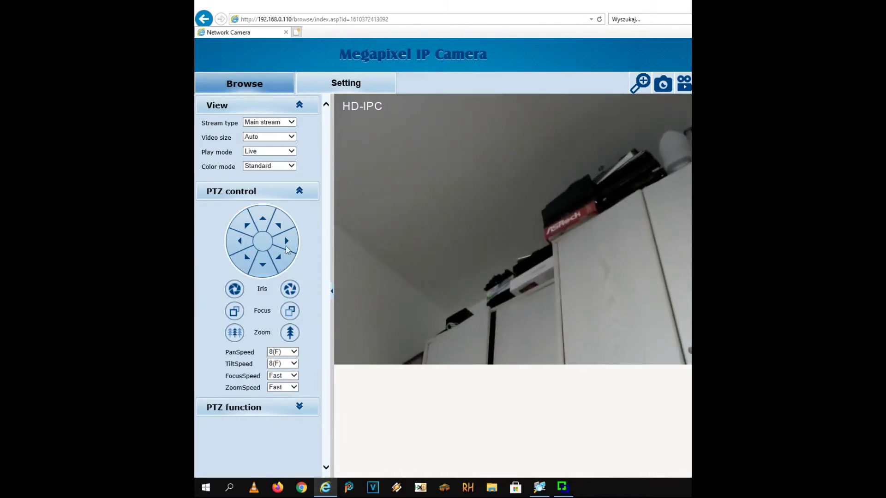
pyautogui.click(286, 246)
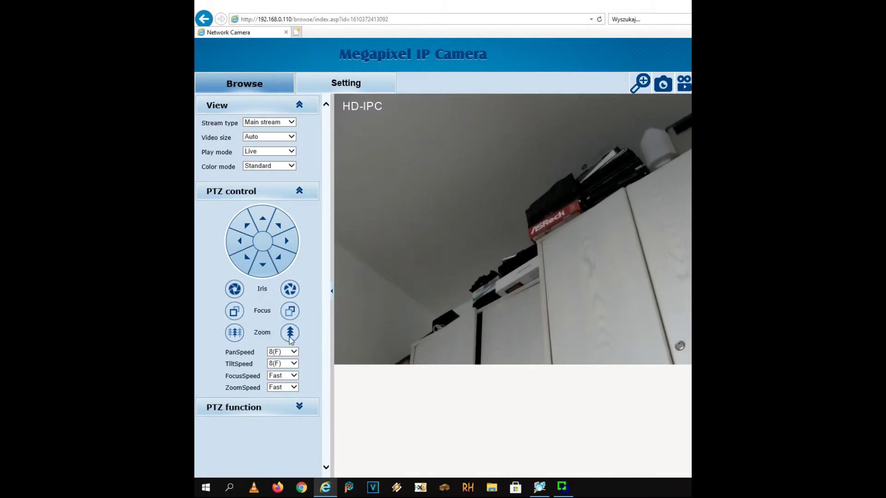
pyautogui.click(290, 333)
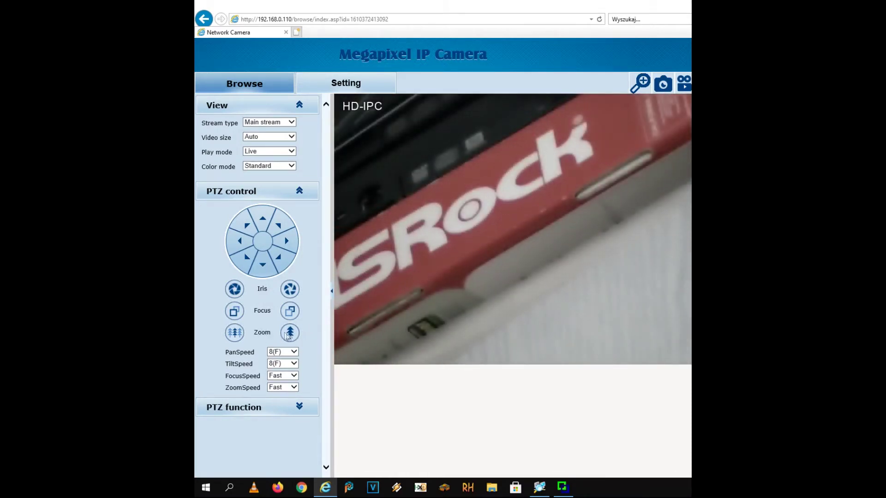
pyautogui.click(235, 337)
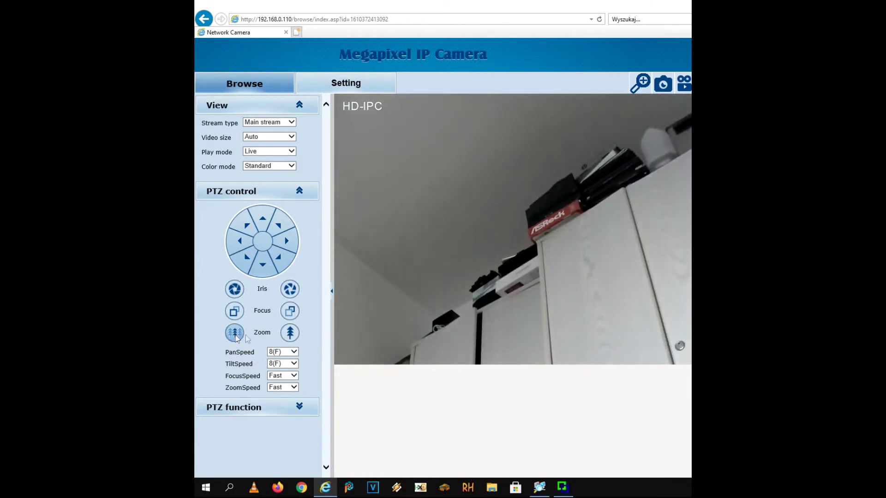
# - Look through the available PTZ speeds for pan, tilt, focus and zoom
pyautogui.click(293, 352)
pyautogui.click(295, 364)
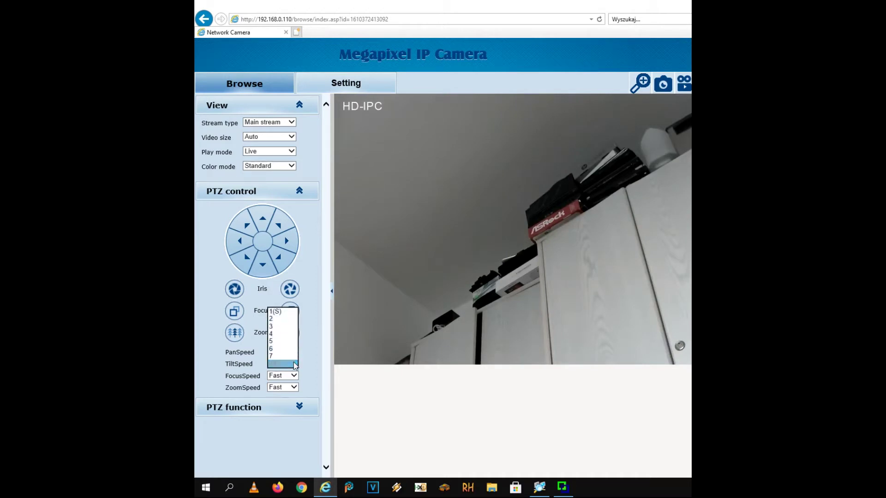
pyautogui.click(294, 364)
pyautogui.click(294, 376)
pyautogui.click(295, 390)
pyautogui.click(295, 389)
pyautogui.click(290, 389)
# - Review the camera's time settings with the time zone choices, and its advanced system maintenance options
pyautogui.click(330, 86)
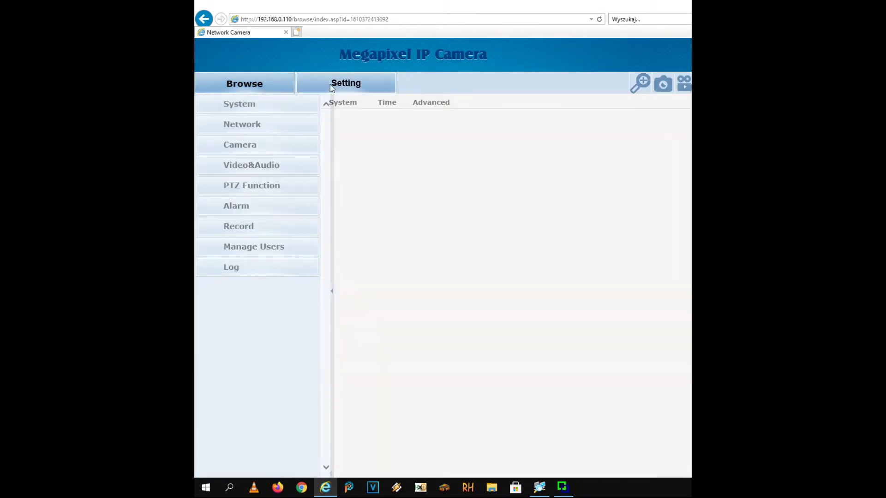
pyautogui.click(382, 104)
pyautogui.click(521, 139)
pyautogui.scroll(-1, 583, 196)
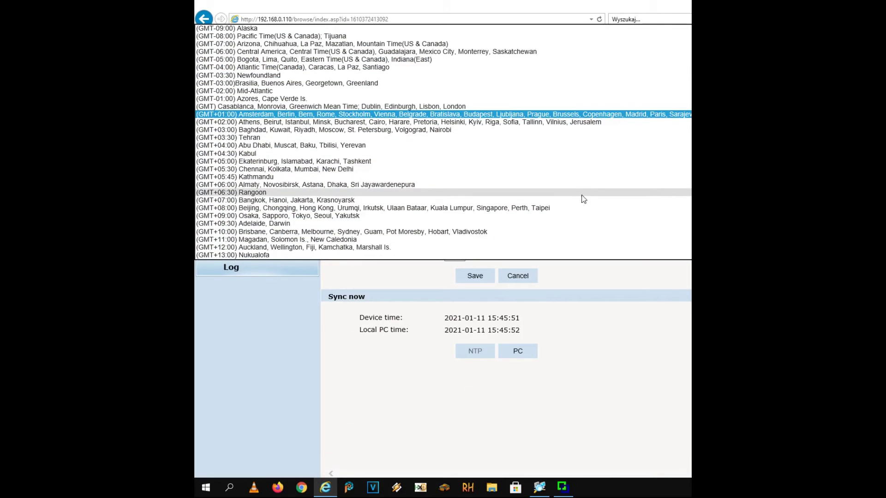
pyautogui.press('Escape')
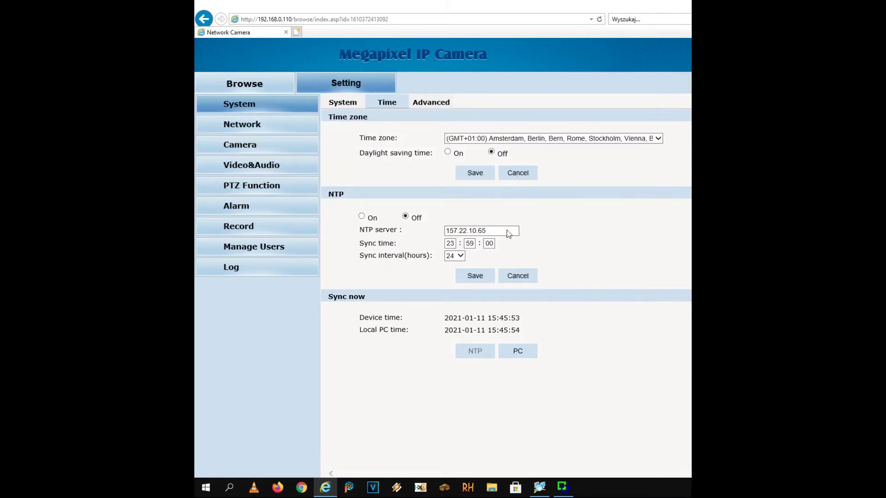
pyautogui.click(412, 104)
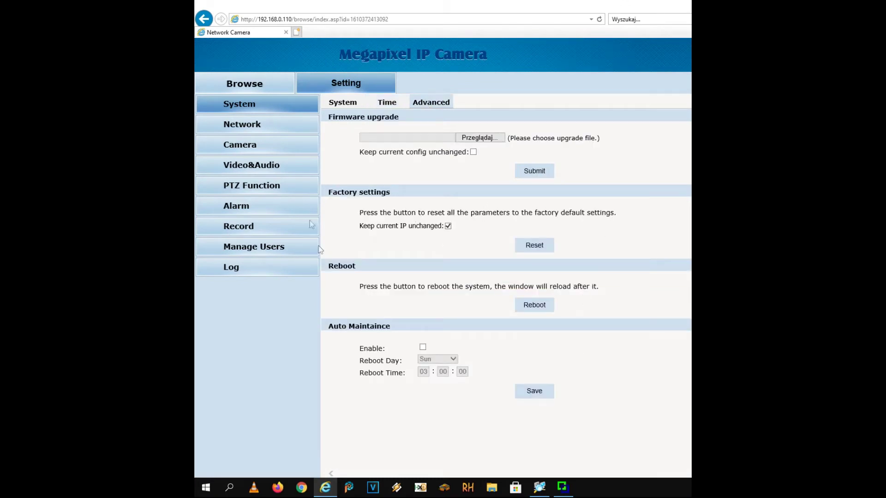
# - Review the camera's FTP and SMTP network settings and the available QoS options
pyautogui.click(270, 128)
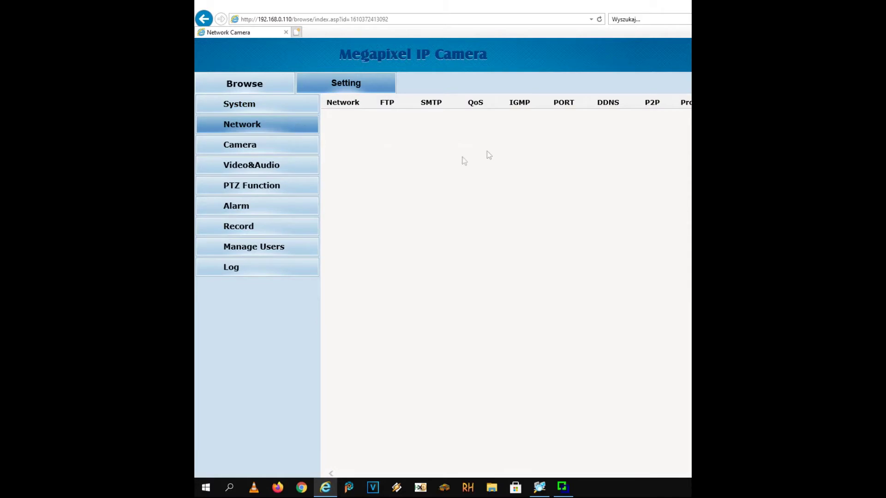
pyautogui.click(387, 104)
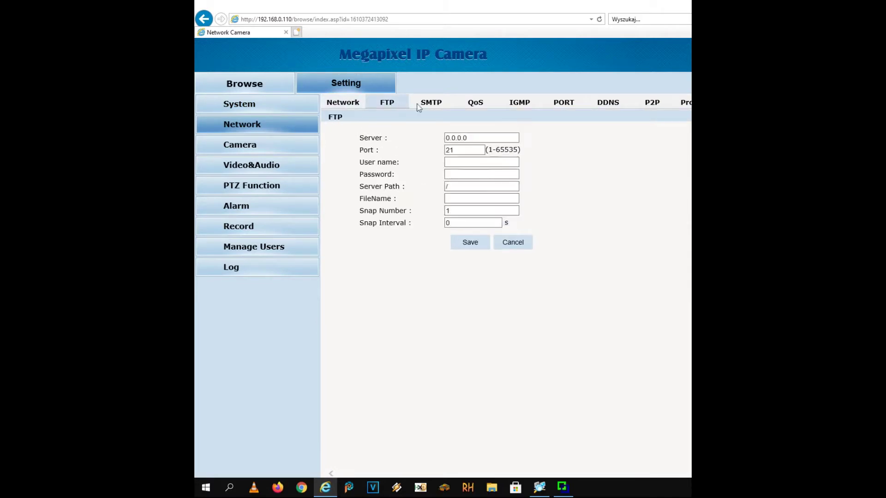
pyautogui.click(440, 104)
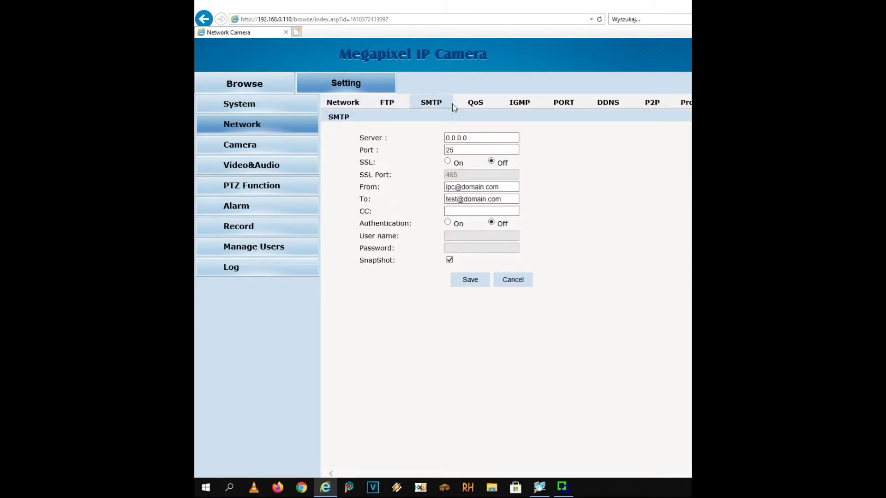
pyautogui.click(479, 102)
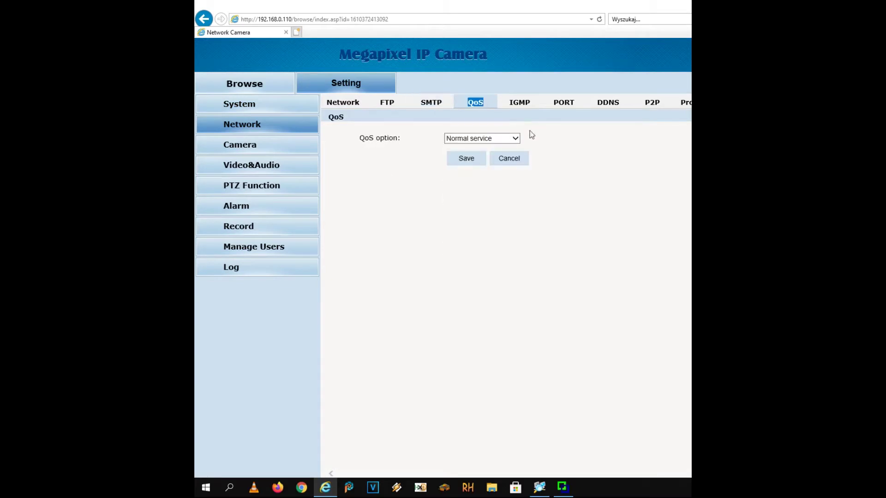
pyautogui.click(517, 138)
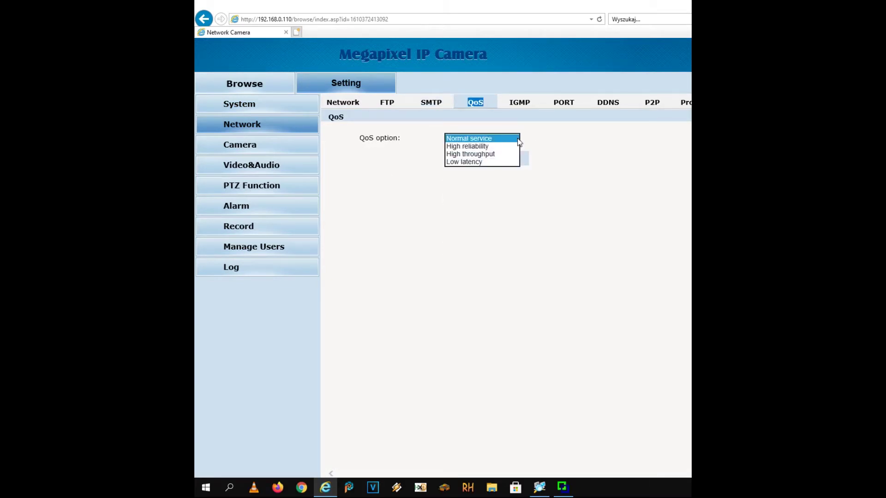
pyautogui.click(517, 138)
# - Review the IGMP multicast settings and go through the stream types, returning to Main Stream
pyautogui.click(525, 104)
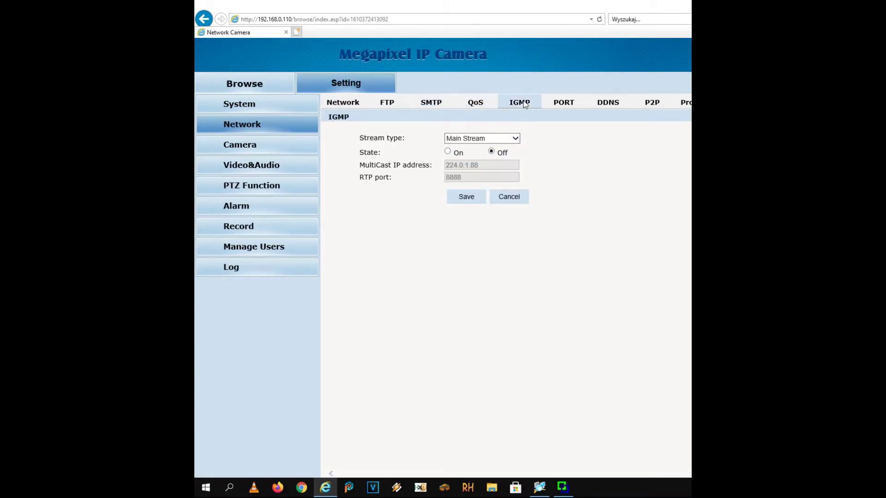
pyautogui.click(518, 138)
pyautogui.click(518, 138)
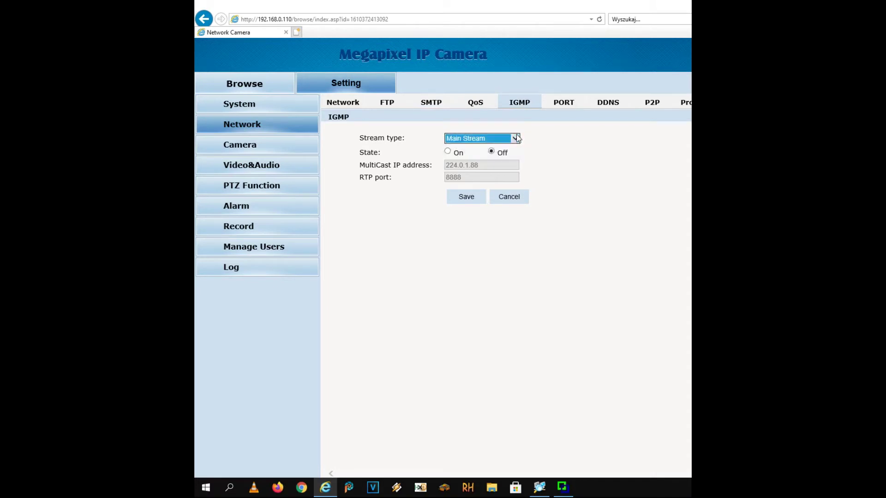
pyautogui.press('Down')
pyautogui.press('Down')
pyautogui.press('Up')
pyautogui.press('Up')
# - Review the camera's port settings and the DDNS status and method options
pyautogui.click(564, 102)
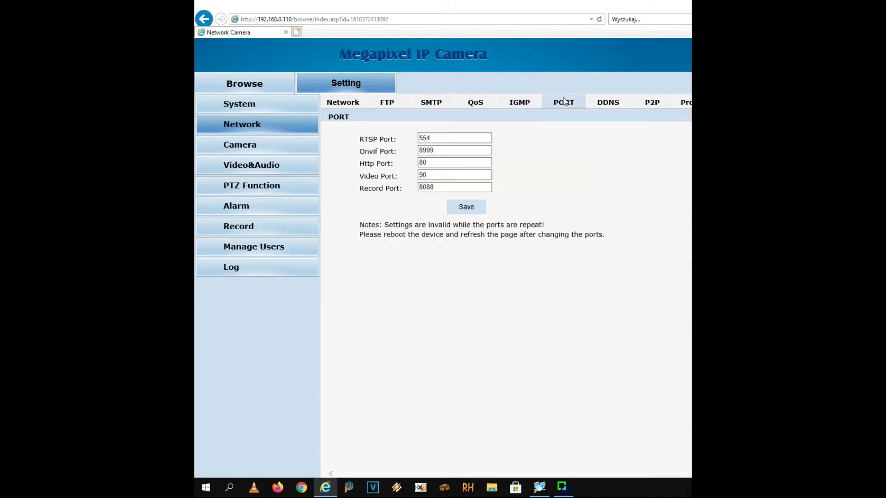
pyautogui.click(609, 103)
pyautogui.click(456, 138)
pyautogui.click(488, 152)
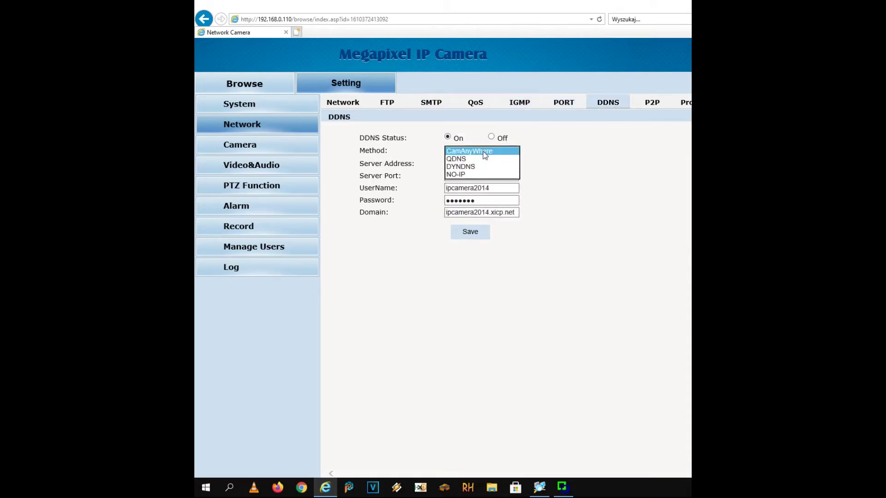
pyautogui.click(461, 157)
pyautogui.click(499, 141)
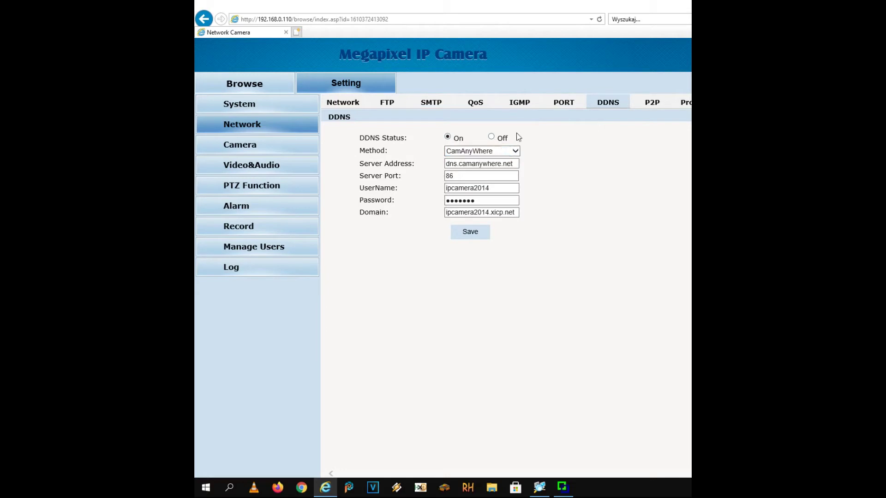
# - View the CloudLens, P2P and HiSee app configurations in the P2P network settings
pyautogui.click(644, 105)
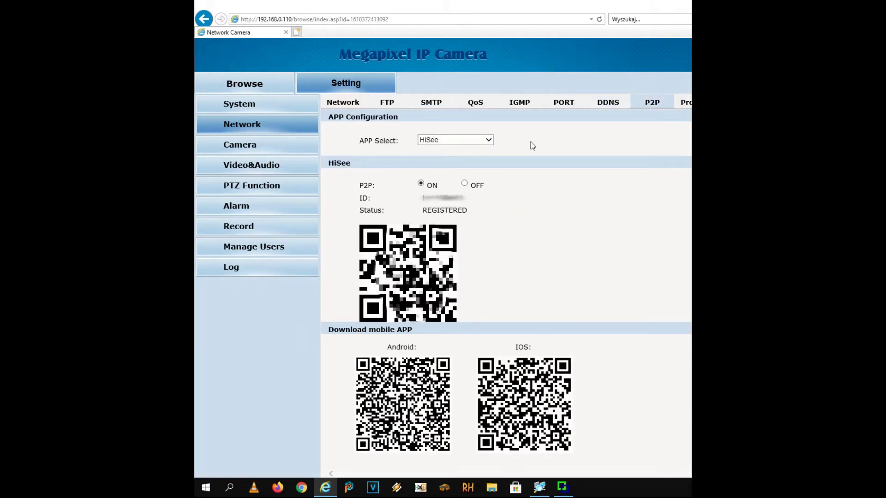
pyautogui.click(488, 141)
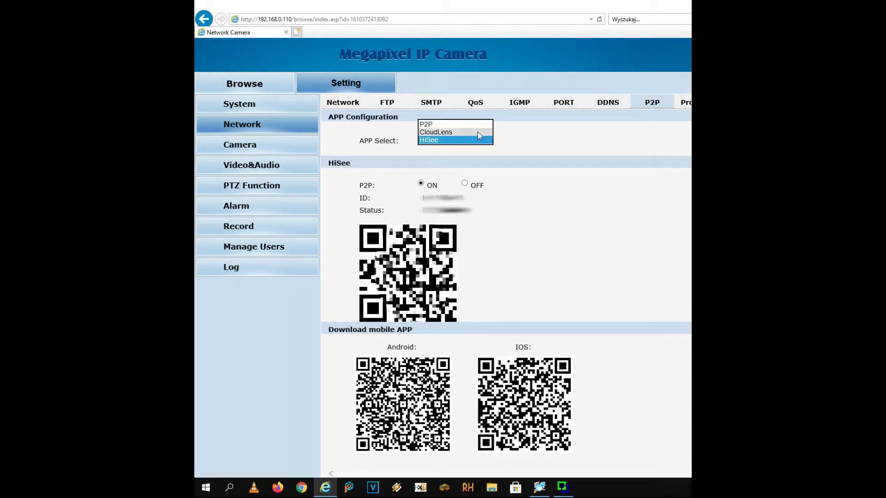
pyautogui.click(478, 132)
pyautogui.click(488, 140)
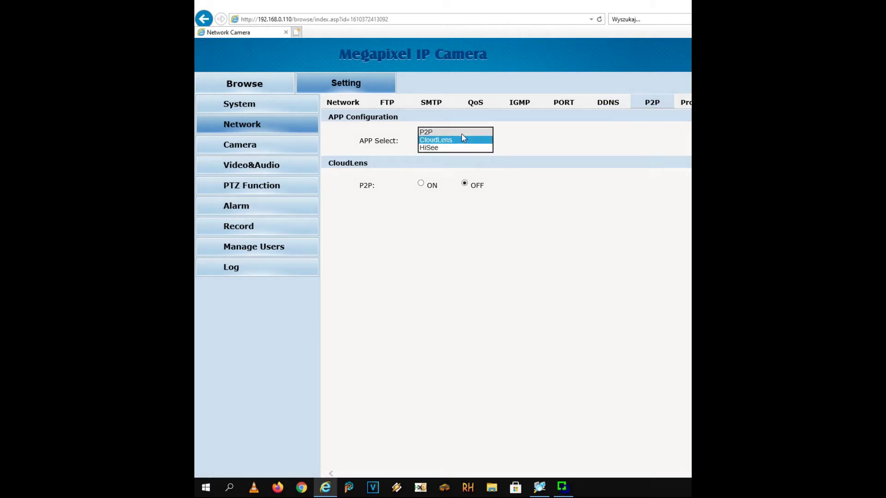
pyautogui.click(462, 130)
pyautogui.click(481, 138)
pyautogui.click(440, 152)
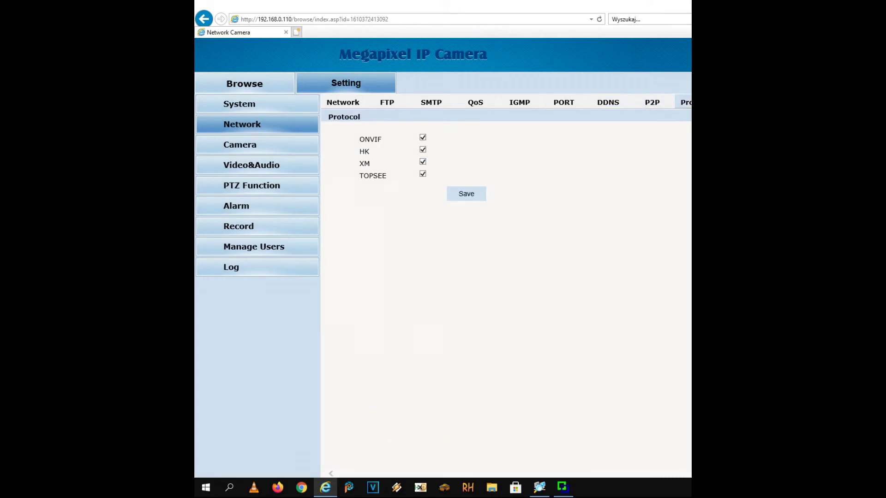
# - Try lens shade and lens distortion correction in the camera's basic image settings, and turn AntiFog off
pyautogui.click(258, 146)
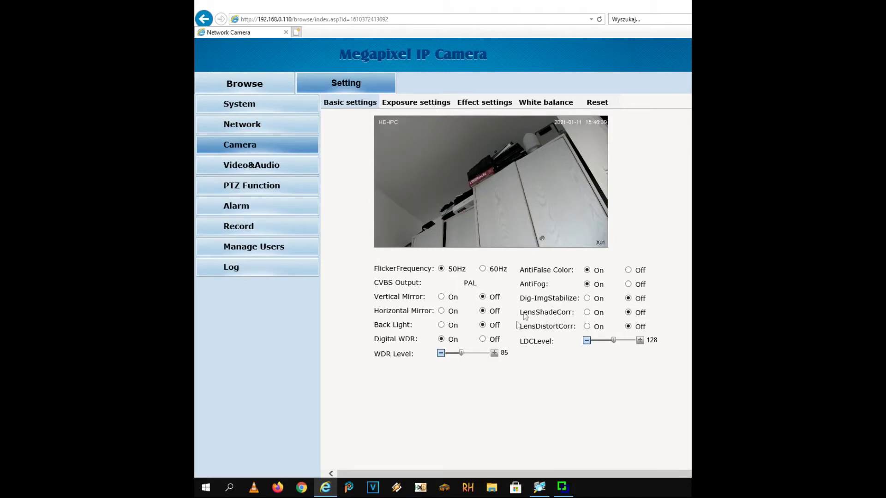
pyautogui.click(482, 297)
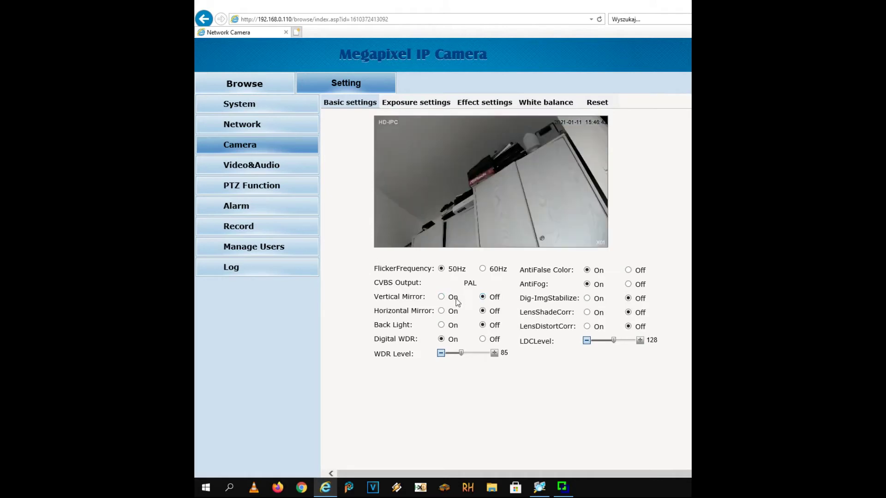
pyautogui.click(482, 325)
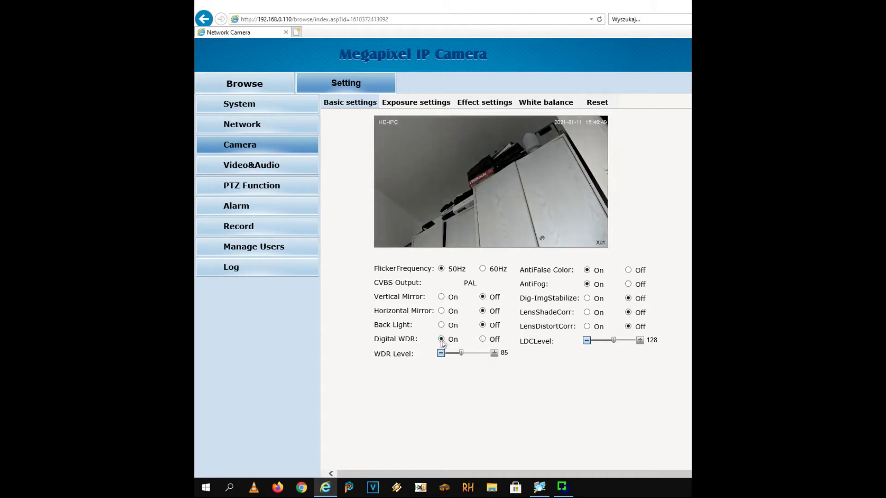
pyautogui.click(587, 326)
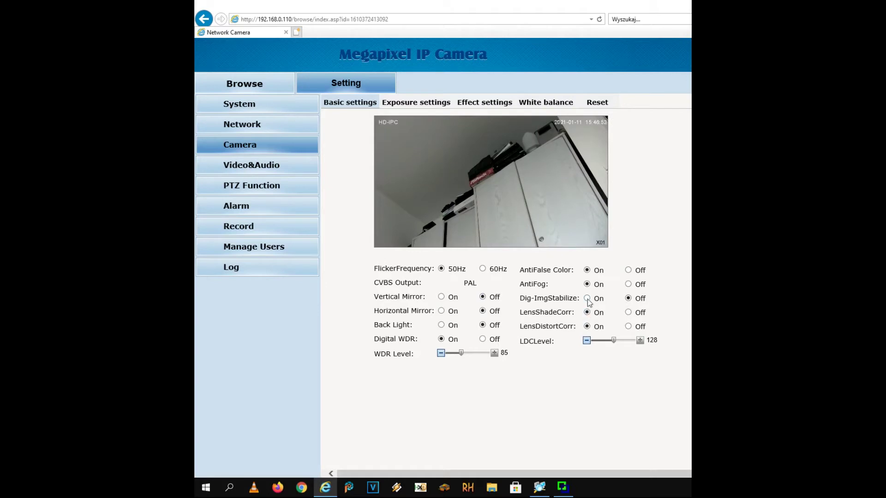
pyautogui.click(630, 326)
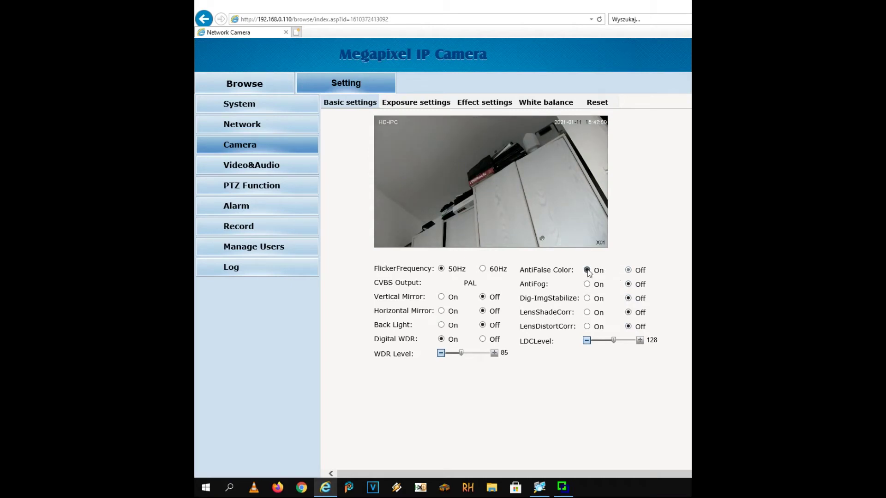
# - Try the Shutter and Manual exposure modes in the exposure settings, returning to Scene
pyautogui.click(428, 101)
pyautogui.click(480, 268)
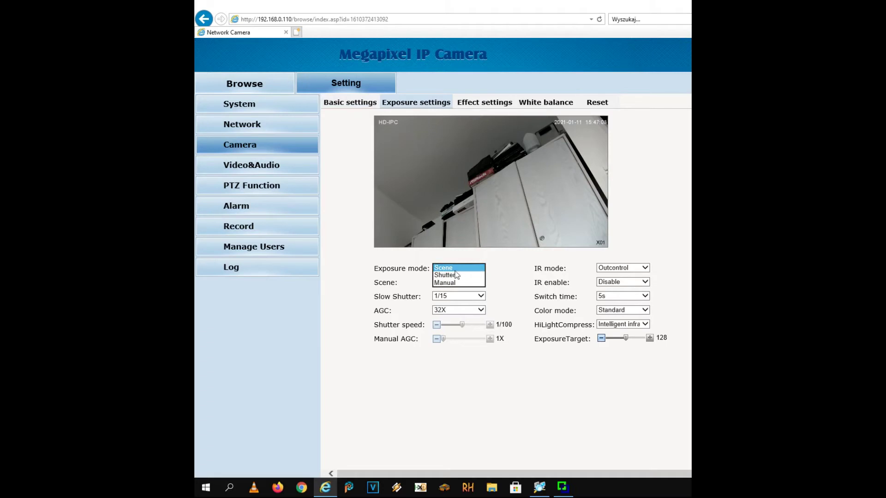
pyautogui.click(456, 275)
pyautogui.click(453, 269)
pyautogui.click(450, 276)
pyautogui.click(450, 269)
pyautogui.click(444, 252)
# - Try the Indoor scene in the exposure settings, returning to Outdoor
pyautogui.click(450, 281)
pyautogui.click(449, 286)
pyautogui.click(452, 282)
pyautogui.click(455, 275)
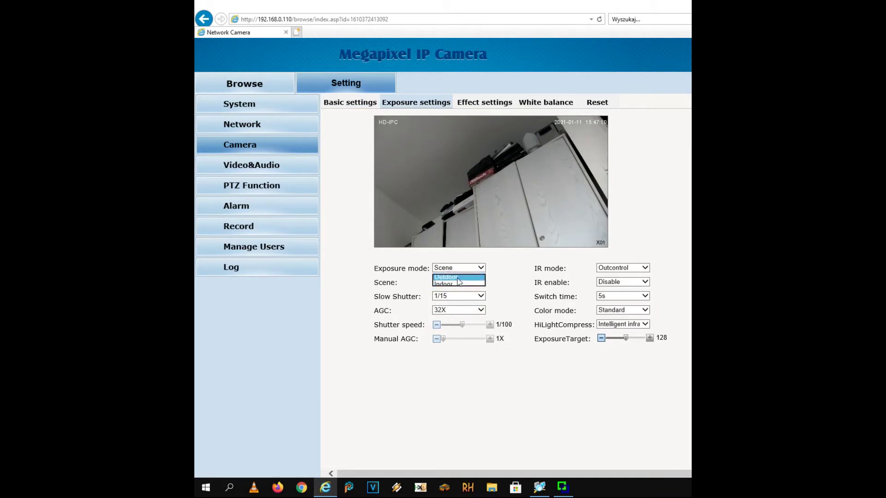
# - Try the Night, Day and Auto IR modes, returning to Outcontrol
pyautogui.click(644, 268)
pyautogui.click(619, 274)
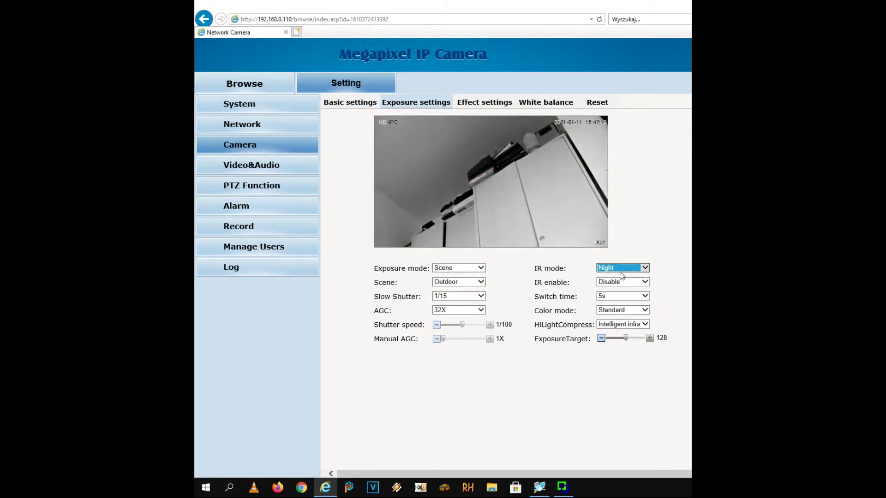
pyautogui.click(623, 268)
pyautogui.click(619, 275)
pyautogui.click(622, 269)
pyautogui.click(622, 279)
pyautogui.click(622, 270)
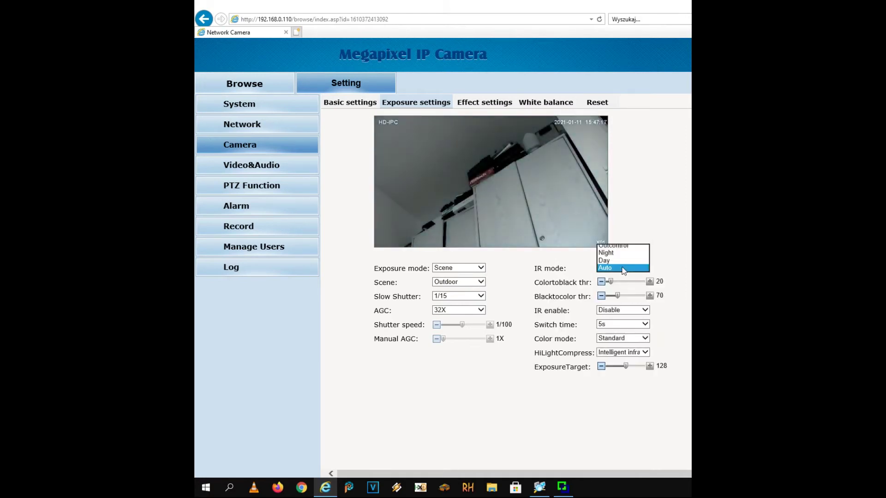
pyautogui.click(614, 242)
# - Review the available options for IR enable, switch time, color mode and HiLightCompress in the exposure settings
pyautogui.click(647, 283)
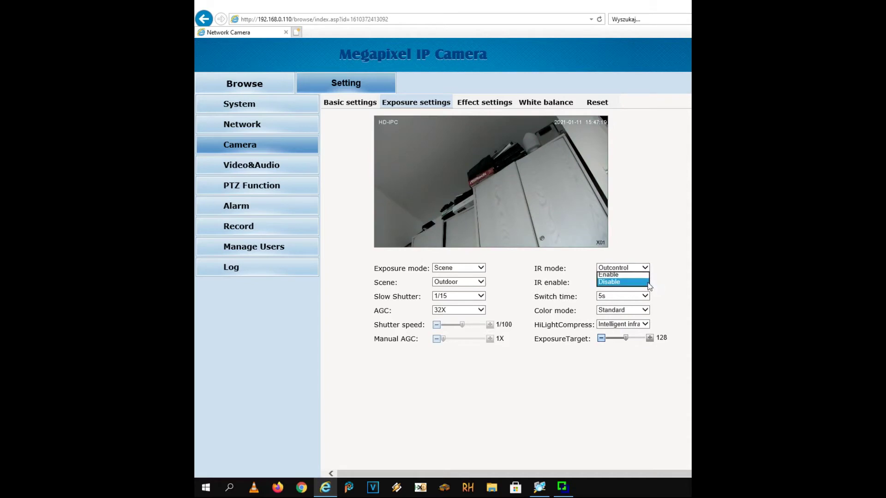
pyautogui.click(646, 282)
pyautogui.click(646, 296)
pyautogui.click(646, 296)
pyautogui.click(646, 310)
pyautogui.click(647, 311)
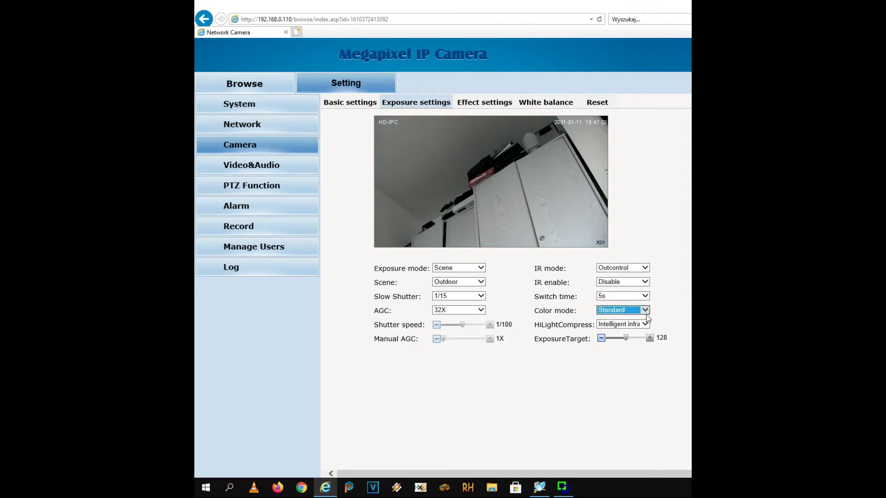
pyautogui.click(648, 325)
pyautogui.click(648, 325)
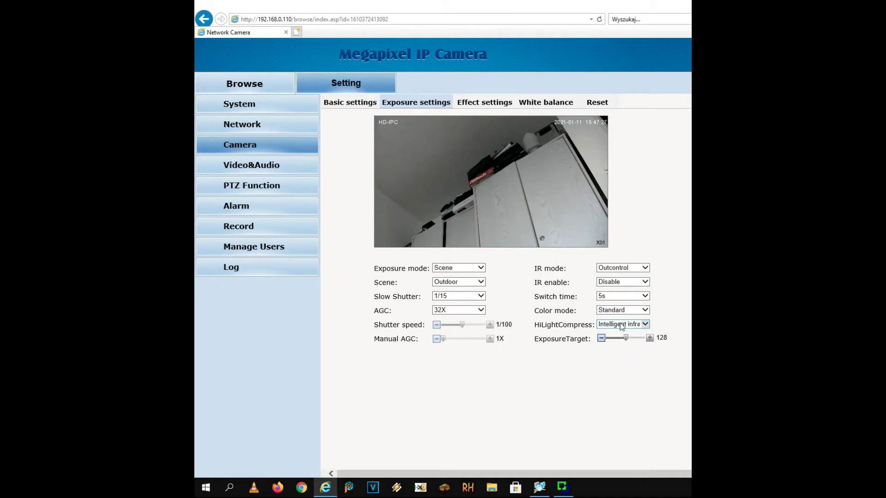
# - Try Center metering, Average metering, Area metering and Face prior for HiLightCompress
pyautogui.click(629, 328)
pyautogui.click(630, 324)
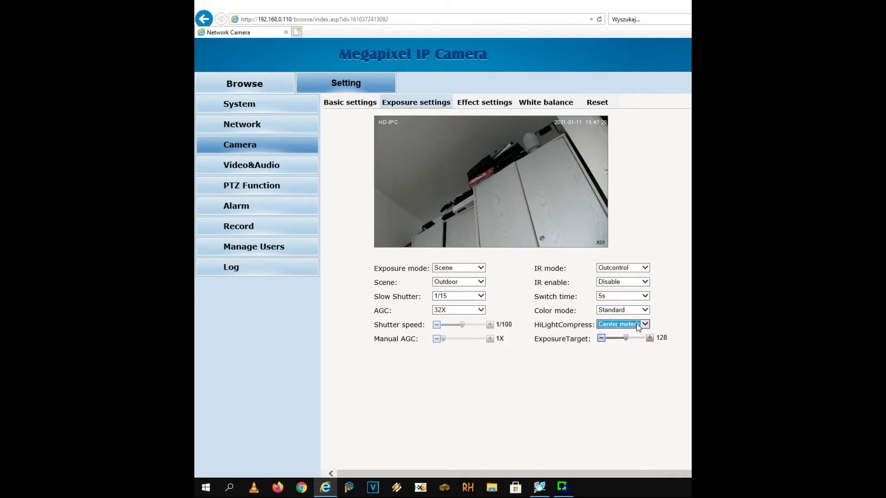
pyautogui.click(636, 324)
pyautogui.click(635, 332)
pyautogui.click(634, 325)
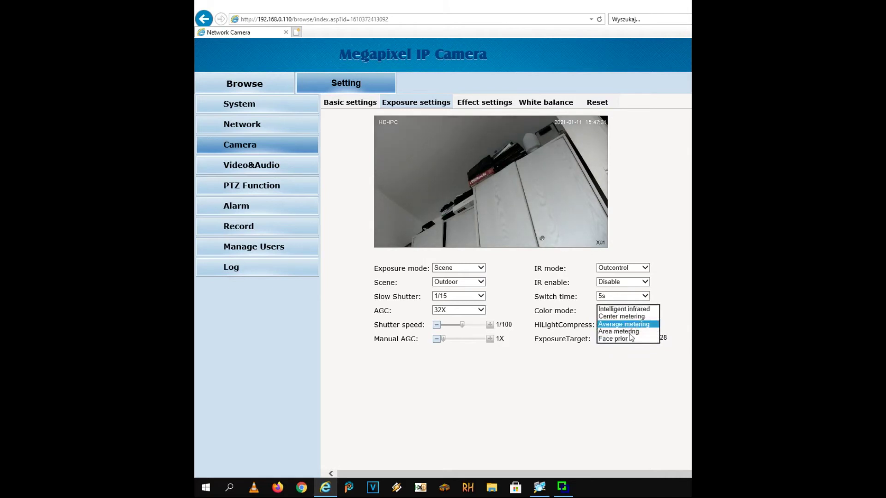
pyautogui.click(614, 333)
pyautogui.click(625, 325)
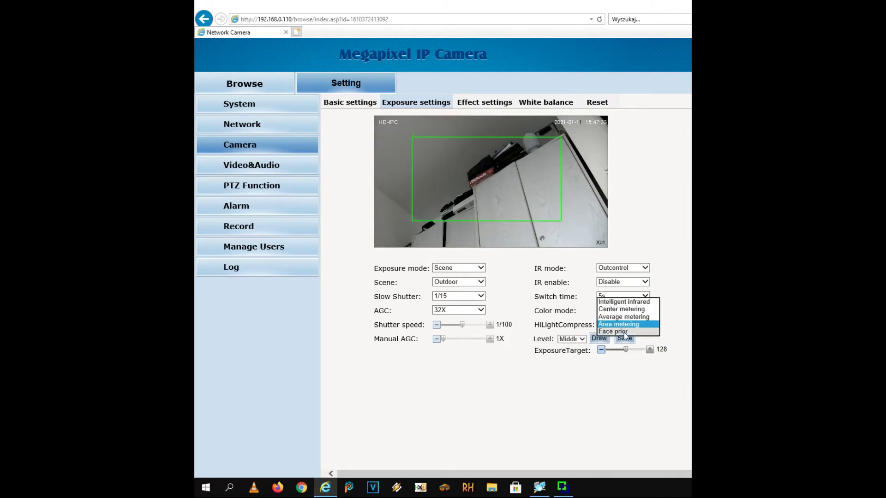
pyautogui.click(618, 332)
pyautogui.click(623, 324)
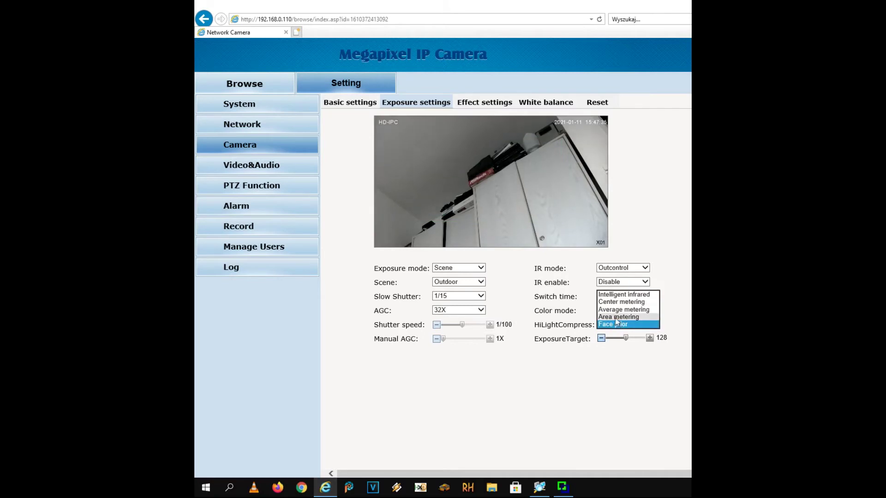
# - Check the level options of Area metering, and set HiLightCompress to Center metering
pyautogui.click(617, 325)
pyautogui.click(572, 339)
pyautogui.click(571, 340)
pyautogui.click(644, 323)
pyautogui.click(636, 306)
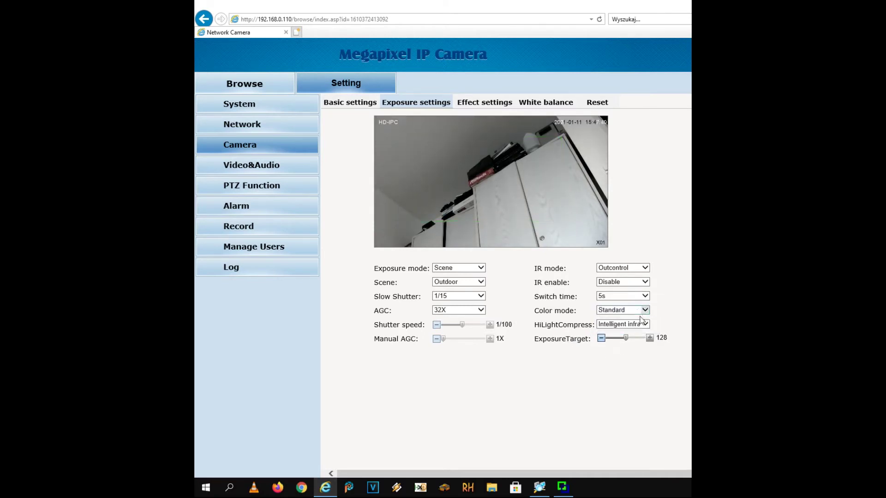
pyautogui.click(645, 326)
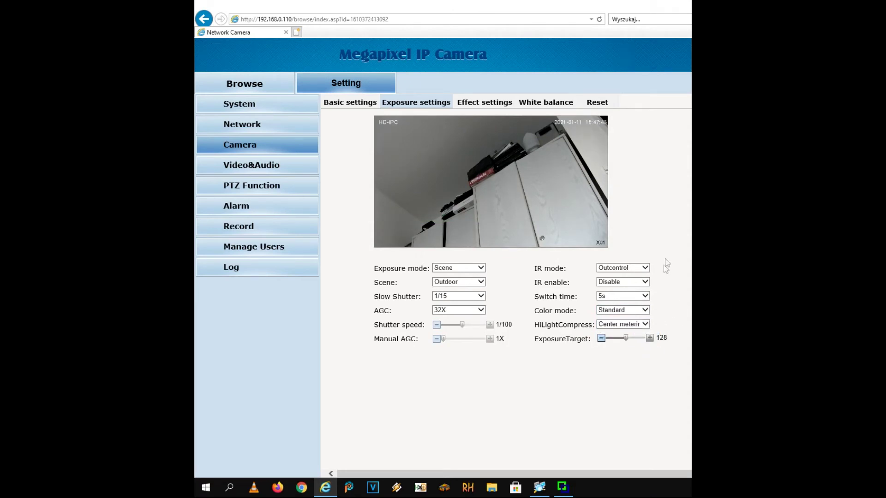
# - Examine the Mode options of the effect settings, including the selectable modes and IR mode
pyautogui.click(481, 106)
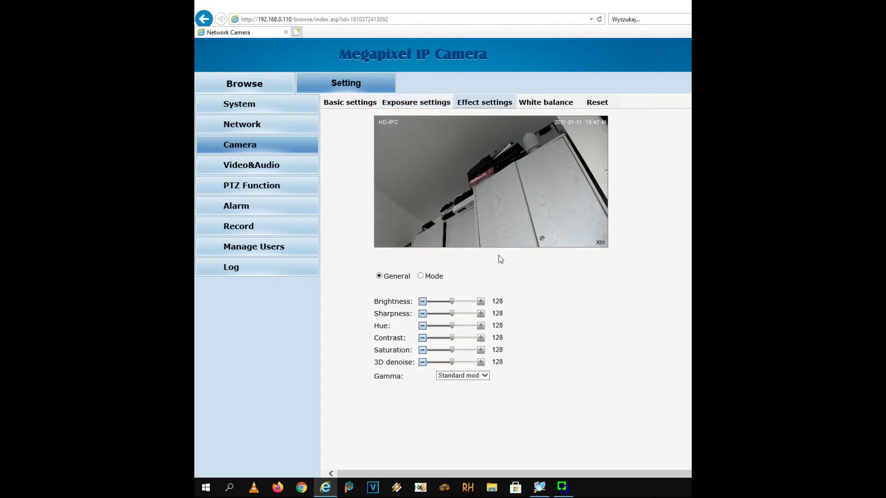
pyautogui.click(420, 276)
pyautogui.click(465, 323)
pyautogui.click(600, 304)
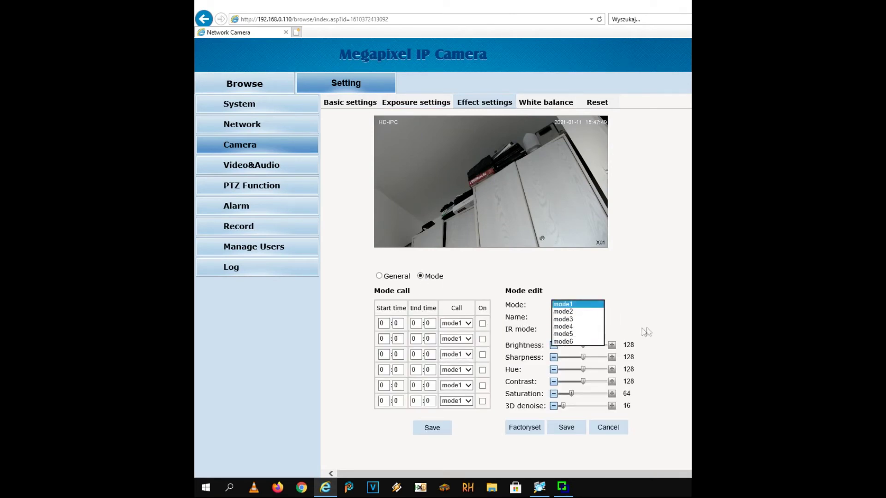
pyautogui.click(605, 322)
pyautogui.click(599, 329)
pyautogui.click(650, 293)
# - Try the camera's white balance modes from Sun light through to Auto mode one
pyautogui.click(567, 105)
pyautogui.click(488, 276)
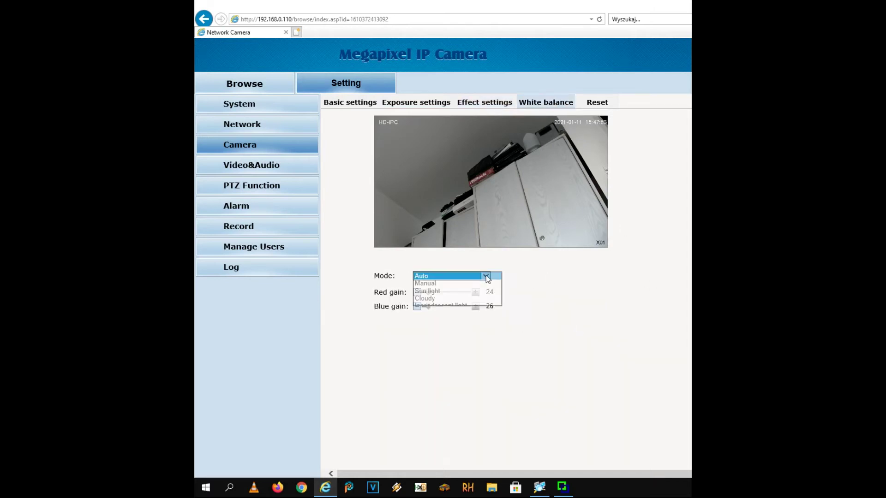
pyautogui.click(446, 275)
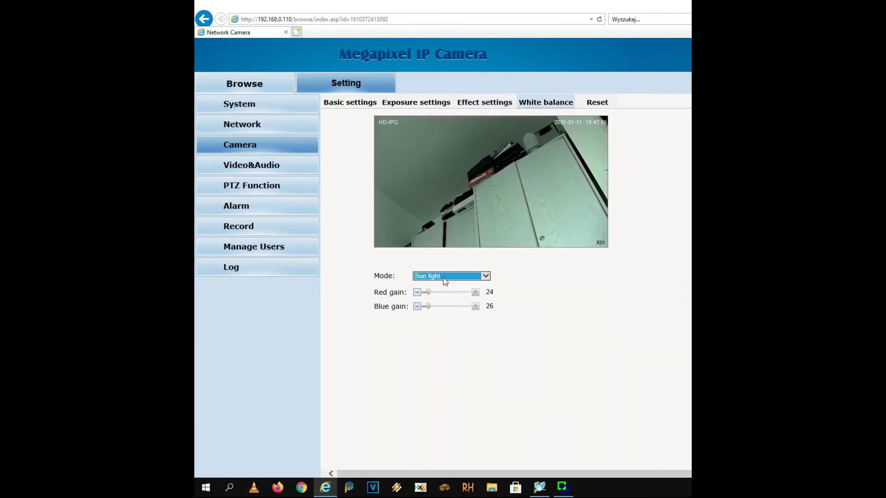
pyautogui.press('Down')
pyautogui.press('Down')
pyautogui.press('Down')
pyautogui.press('Down')
pyautogui.press('Down')
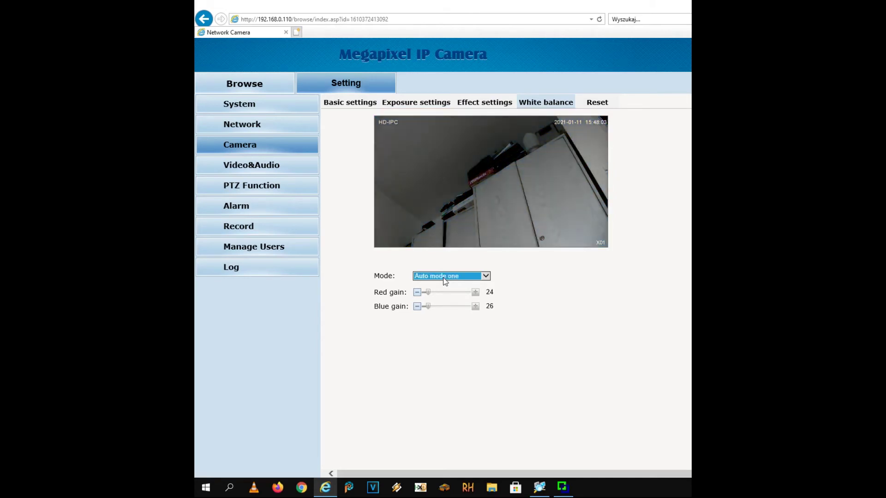
pyautogui.click(445, 277)
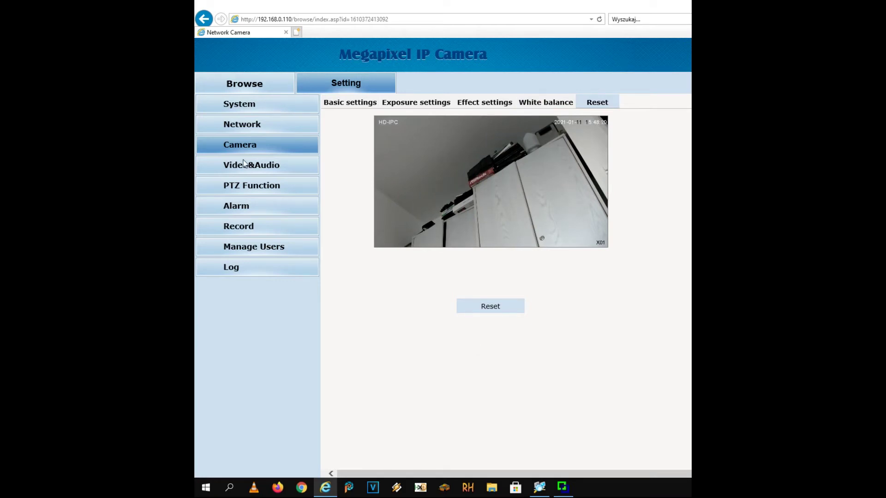
# - Review the main stream's encoding type, resolution, frame rate, I/P rate and bitrate type options in the video settings
pyautogui.click(269, 169)
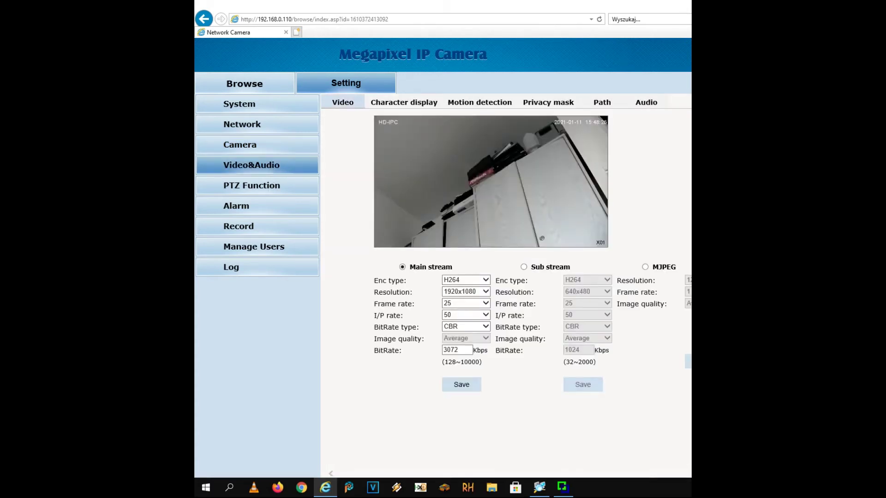
pyautogui.click(487, 280)
pyautogui.click(486, 290)
pyautogui.click(488, 291)
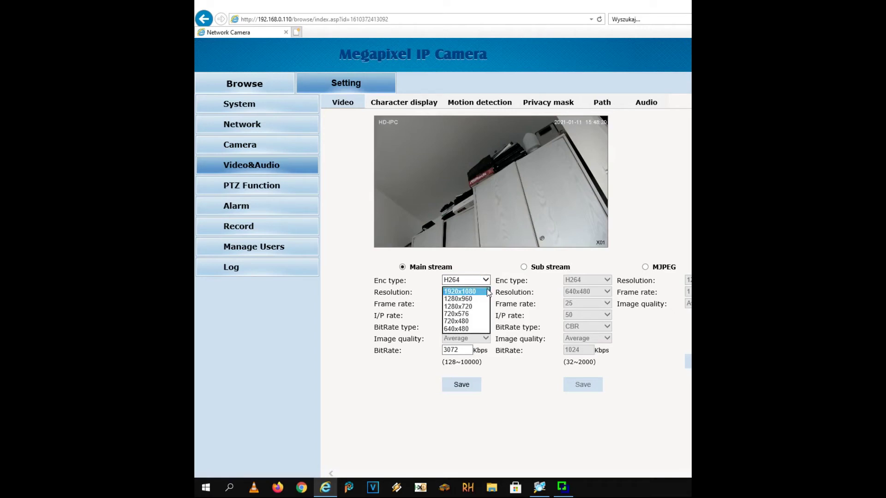
pyautogui.click(486, 291)
pyautogui.click(487, 316)
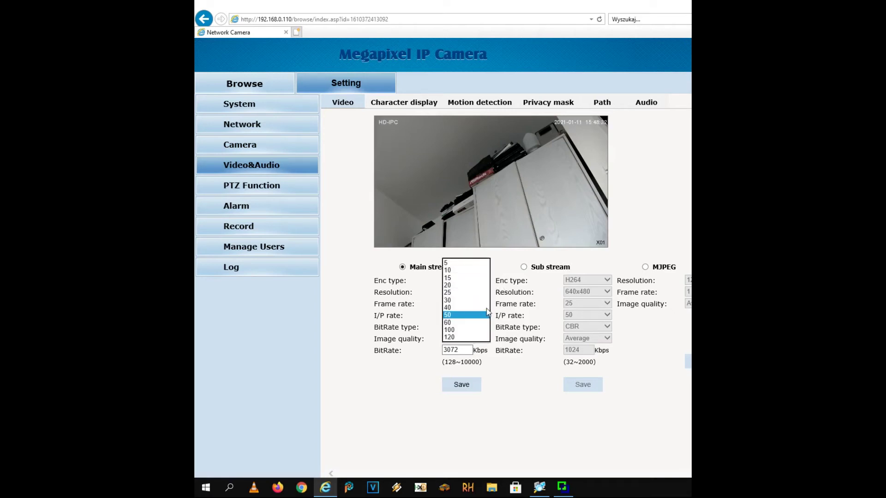
pyautogui.click(487, 314)
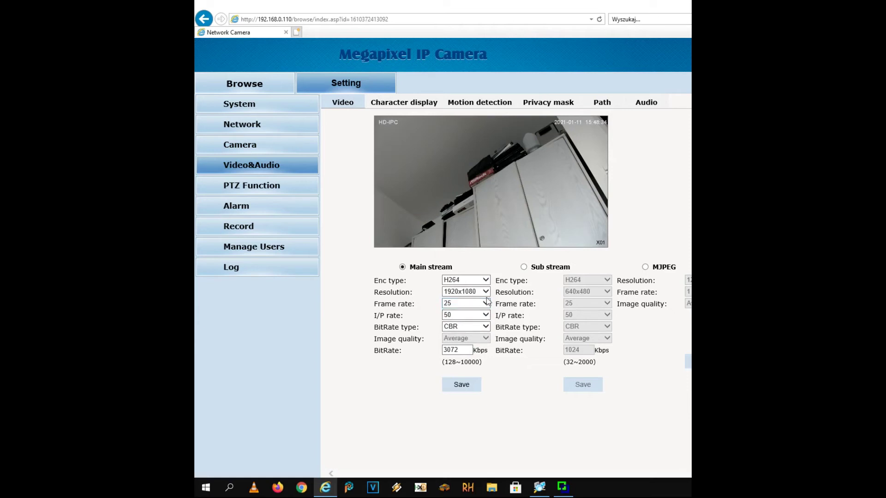
pyautogui.click(487, 302)
pyautogui.moveTo(488, 303); pyautogui.dragTo(504, 265)
pyautogui.click(504, 266)
pyautogui.click(487, 328)
pyautogui.click(487, 327)
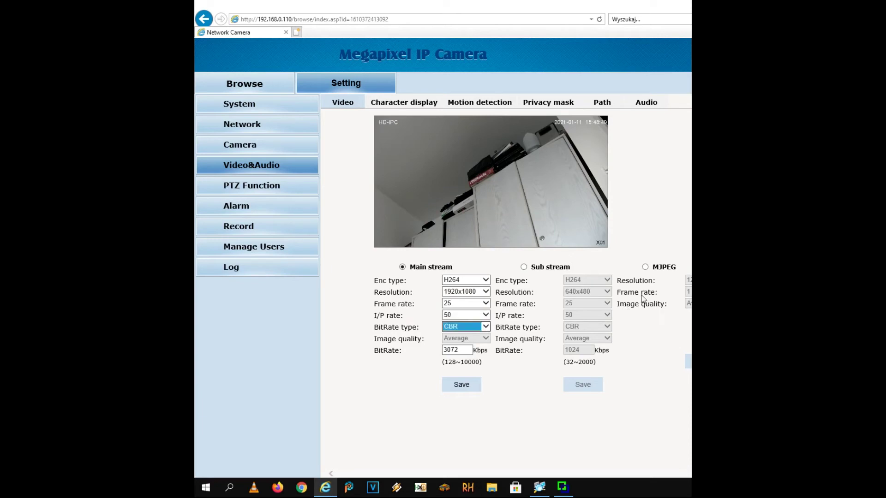
# - Review the sub stream's encoding type, resolution, frame rate, I/P rate and bitrate type options
pyautogui.click(525, 268)
pyautogui.click(605, 280)
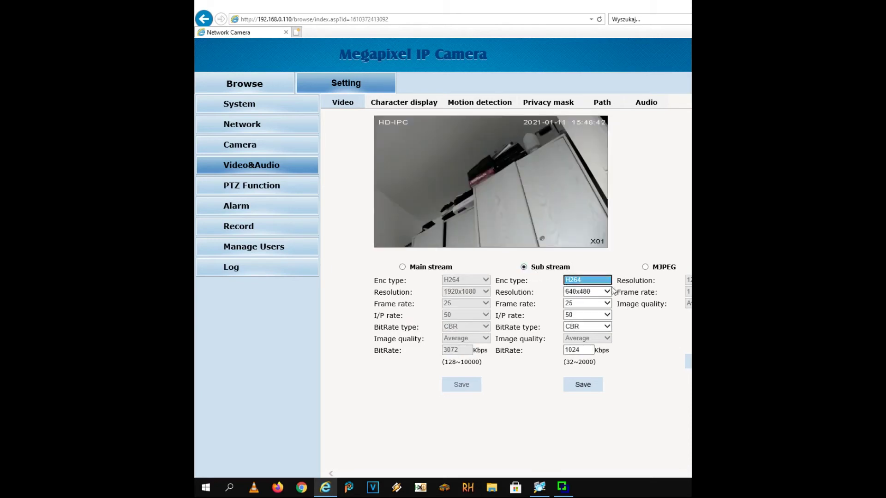
pyautogui.click(607, 291)
pyautogui.click(623, 297)
pyautogui.click(605, 300)
pyautogui.click(631, 305)
pyautogui.click(607, 315)
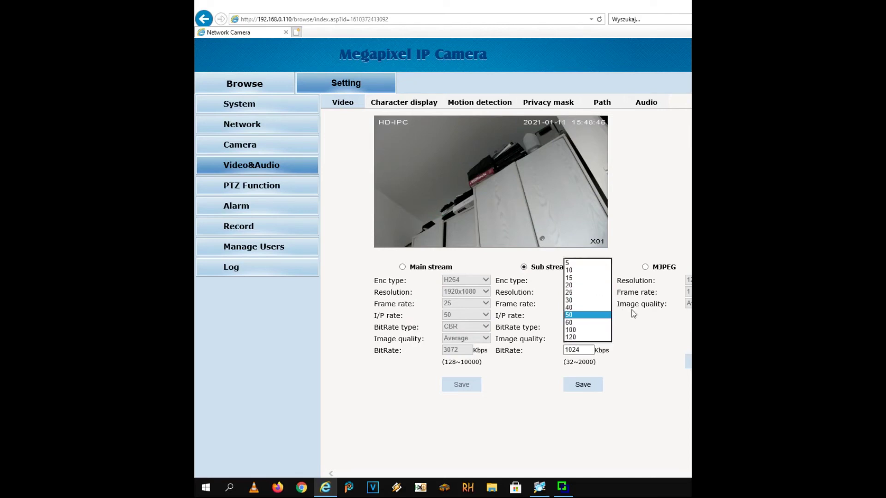
pyautogui.click(633, 310)
pyautogui.click(607, 327)
pyautogui.click(639, 328)
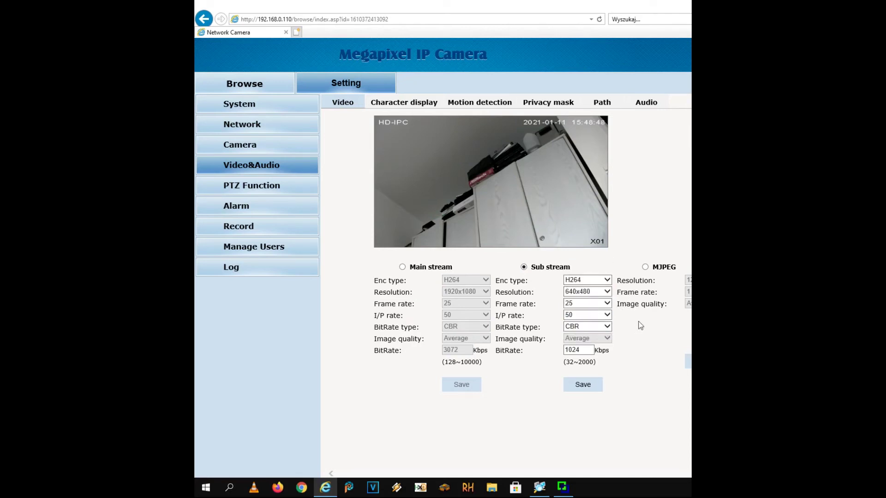
# - Review the MJPEG stream's resolution, frame rate and image quality options, returning to the main stream
pyautogui.click(645, 267)
pyautogui.click(687, 280)
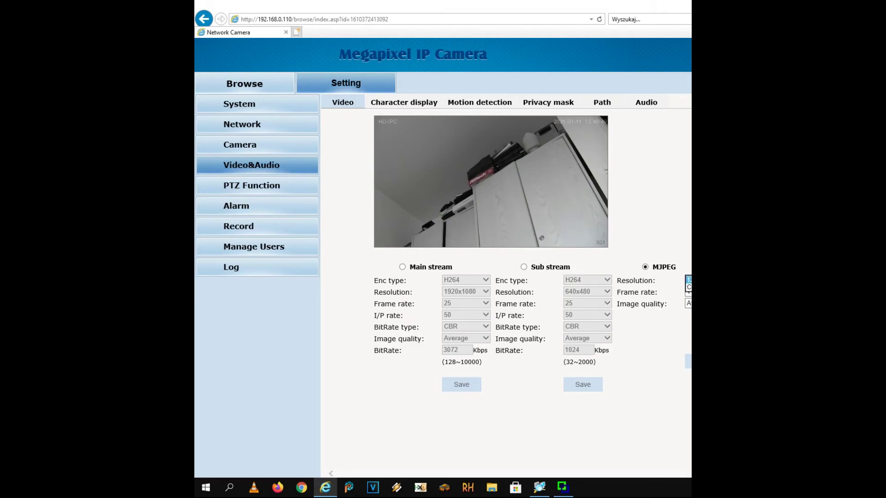
pyautogui.click(687, 280)
pyautogui.click(687, 292)
pyautogui.click(687, 292)
pyautogui.click(688, 304)
pyautogui.click(402, 267)
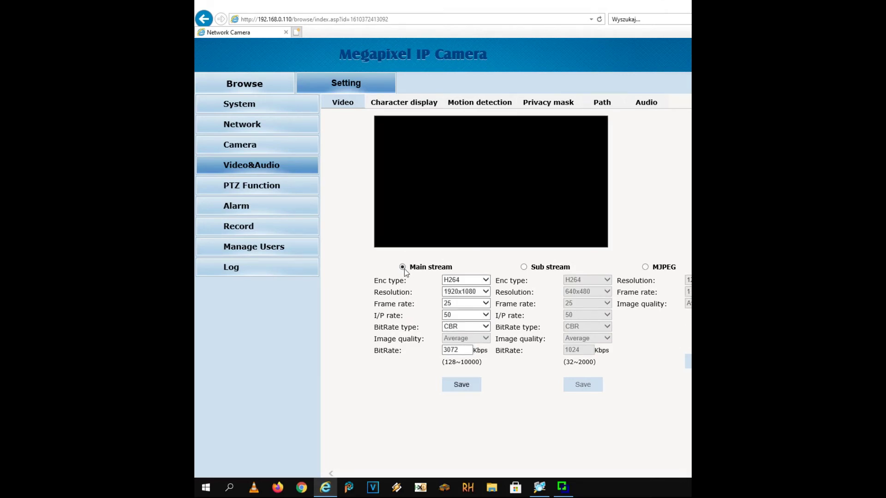
# - Set the Text 2 content of the camera's character display to TEST and save it
pyautogui.click(390, 102)
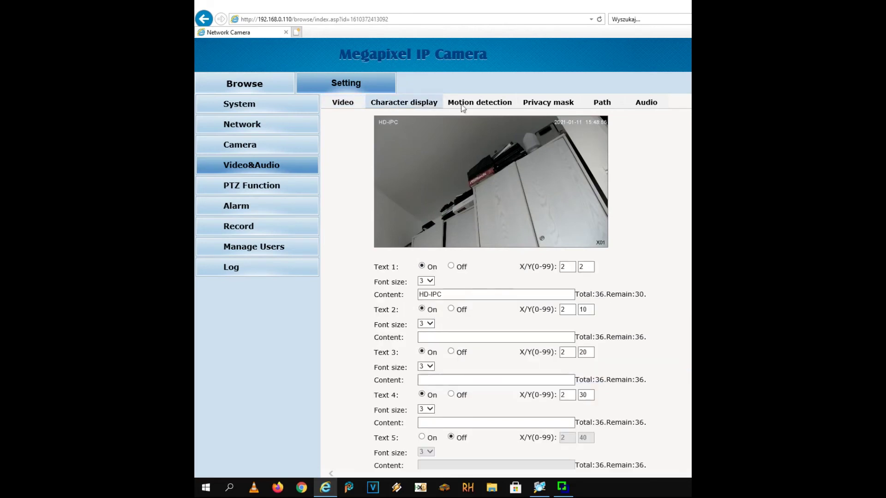
pyautogui.click(437, 340)
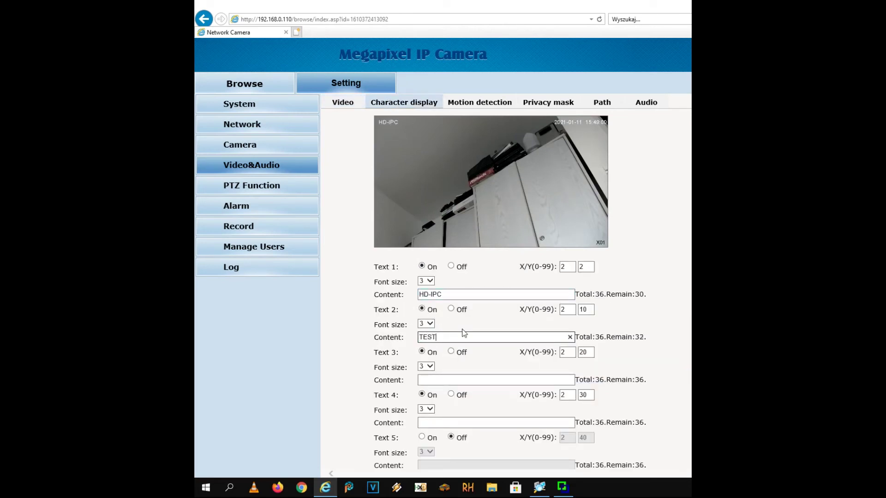
pyautogui.scroll(-3, 556, 350)
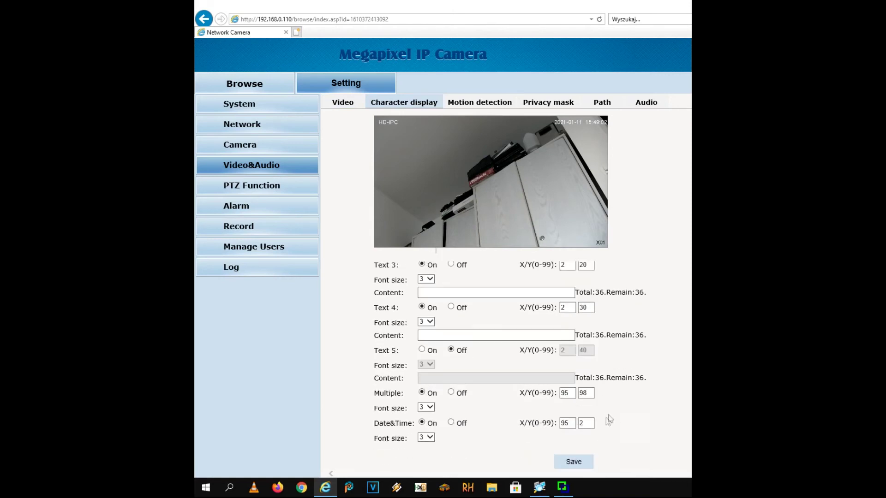
pyautogui.click(572, 462)
pyautogui.click(534, 279)
# - Clear the Text 2 content from the character display and save the change
pyautogui.scroll(3, 490, 261)
pyautogui.moveTo(446, 341); pyautogui.dragTo(353, 350)
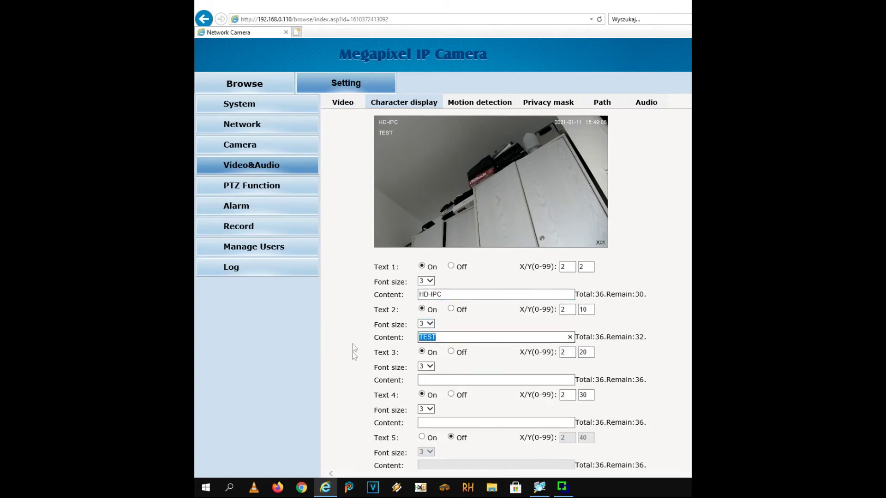
pyautogui.press('BackSpace')
pyautogui.scroll(-2, 419, 251)
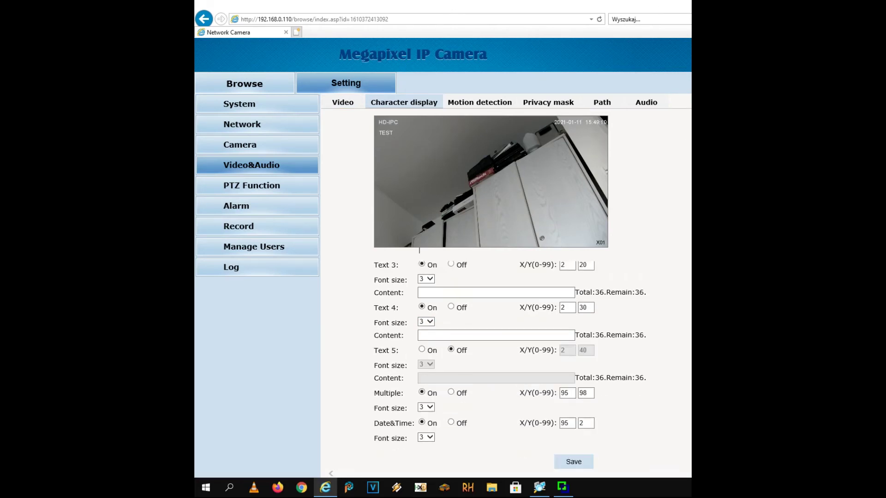
pyautogui.click(572, 465)
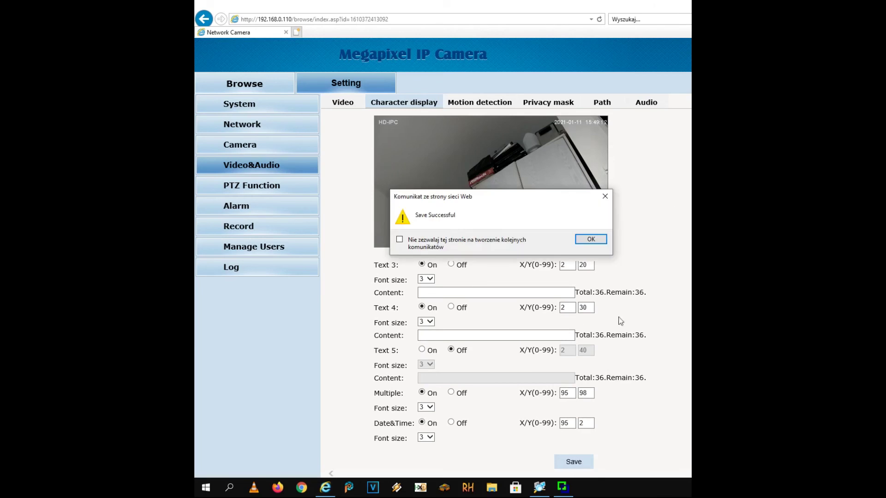
pyautogui.click(590, 238)
# - Clear the whole motion detection scope covering the camera picture
pyautogui.click(481, 103)
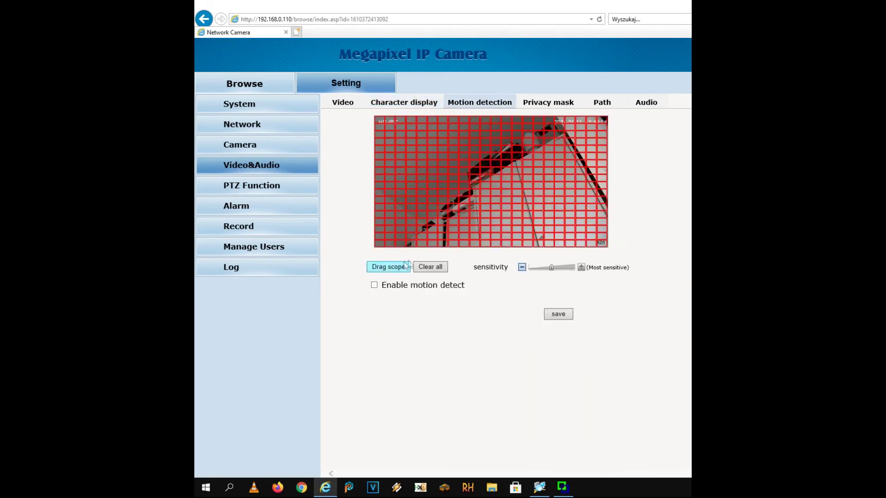
pyautogui.click(430, 267)
pyautogui.click(572, 237)
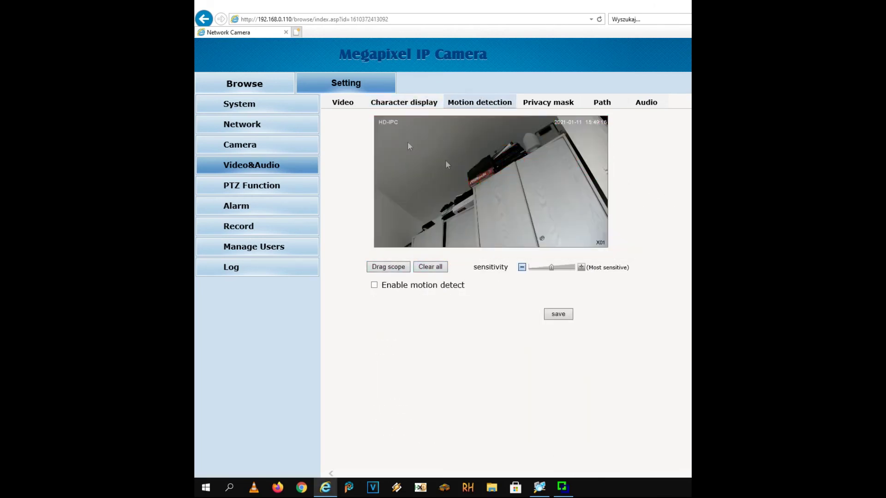
# - Draw three separate motion detection areas over the camera picture and clear them all again
pyautogui.click(389, 266)
pyautogui.moveTo(509, 153); pyautogui.dragTo(583, 209)
pyautogui.moveTo(441, 206); pyautogui.dragTo(489, 237)
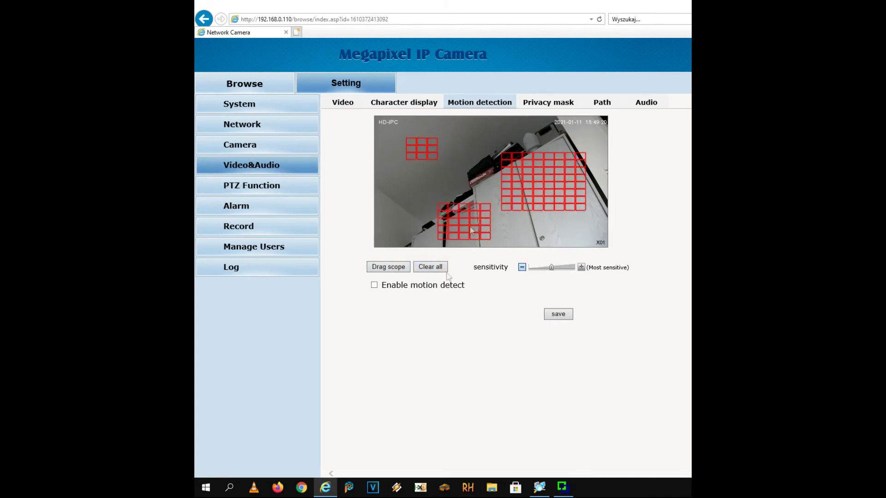
pyautogui.click(430, 267)
pyautogui.click(569, 236)
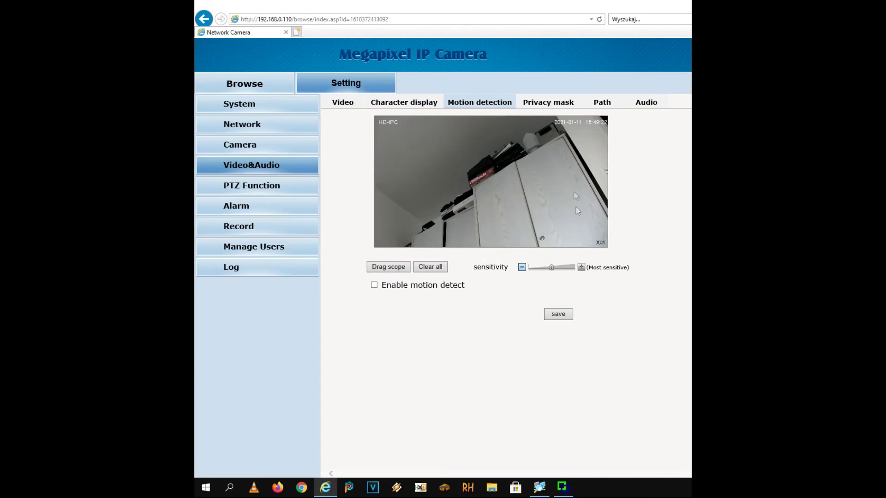
# - Enable privacy mask Zone 1, draw a small rectangle over the ceiling in the upper-left of the picture, and save it
pyautogui.click(554, 102)
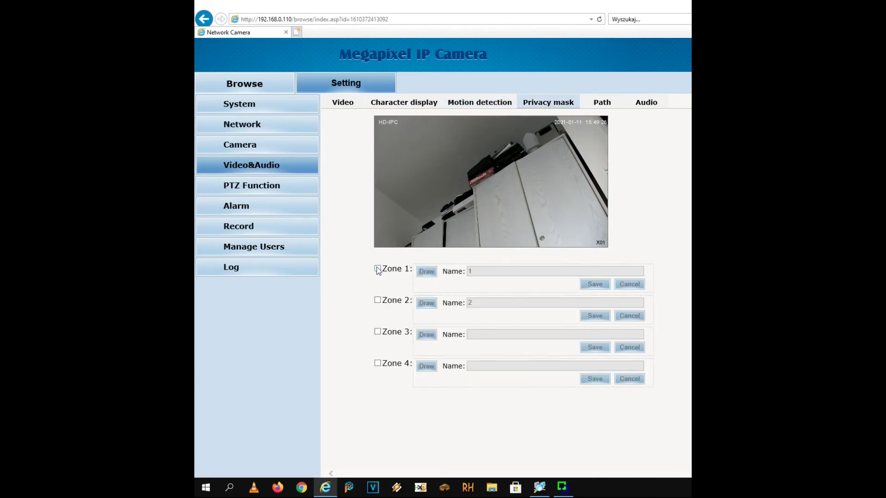
pyautogui.click(379, 269)
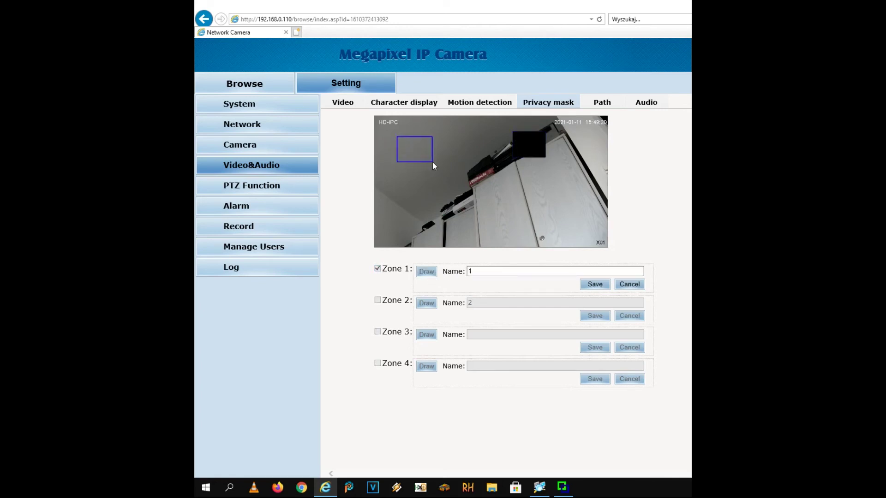
pyautogui.click(595, 284)
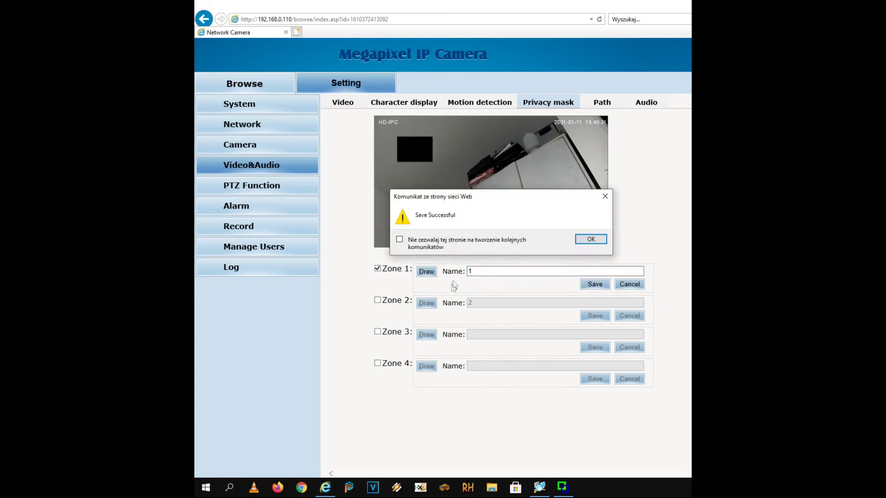
pyautogui.click(590, 239)
# - Enable privacy mask Zone 2, draw its rectangle over the objects on top of the cabinet, and save it
pyautogui.click(378, 301)
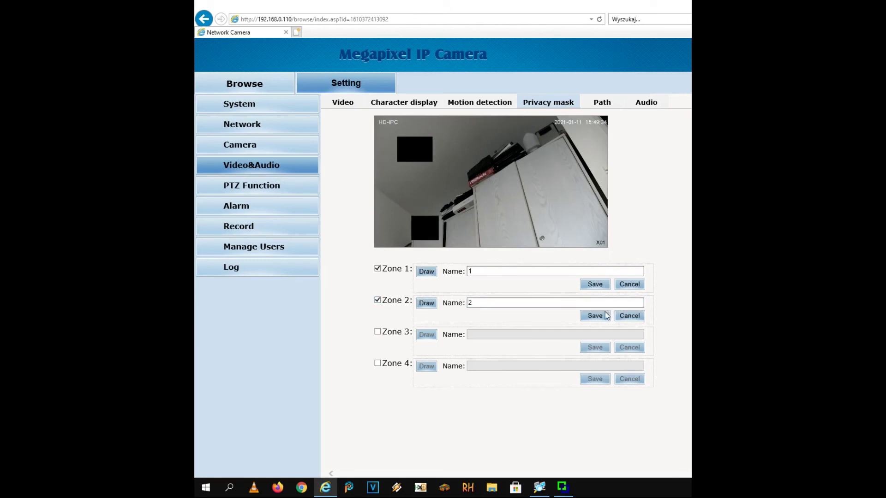
pyautogui.click(426, 303)
pyautogui.moveTo(509, 129)
pyautogui.mouseDown()
pyautogui.moveTo(543, 149)
pyautogui.moveTo(552, 185)
pyautogui.mouseUp()
pyautogui.click(595, 316)
pyautogui.click(588, 238)
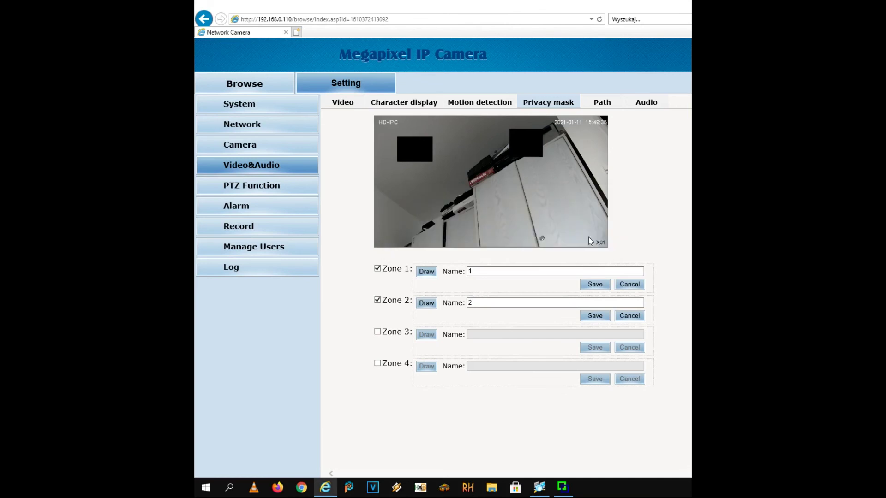
# - Clear the Zone 2 name and disable privacy mask Zones 1 and 2
pyautogui.click(468, 304)
pyautogui.doubleClick(469, 304)
pyautogui.press('BackSpace')
pyautogui.click(493, 271)
pyautogui.click(378, 269)
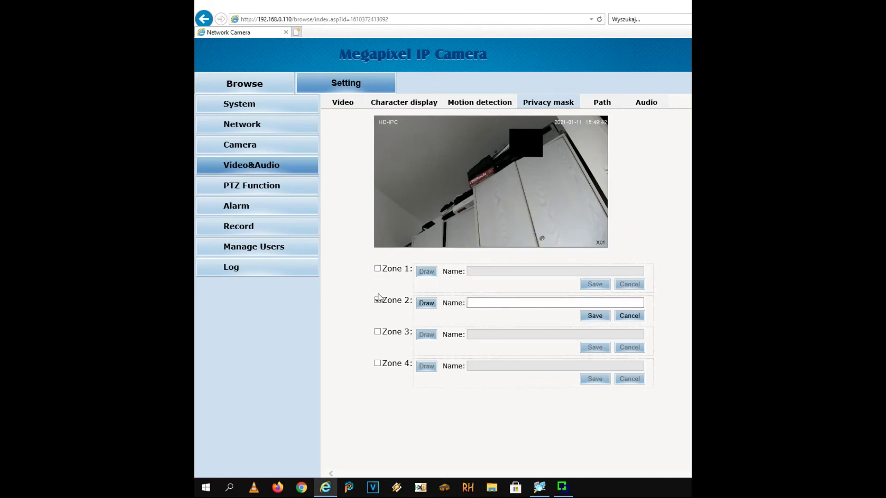
pyautogui.click(378, 300)
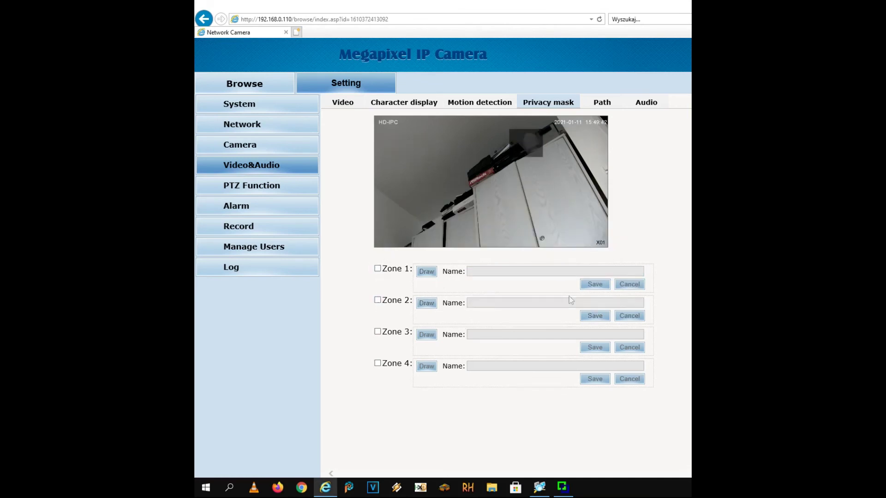
# - Review the saving path settings and the available photo and video file formats
pyautogui.click(604, 103)
pyautogui.click(465, 284)
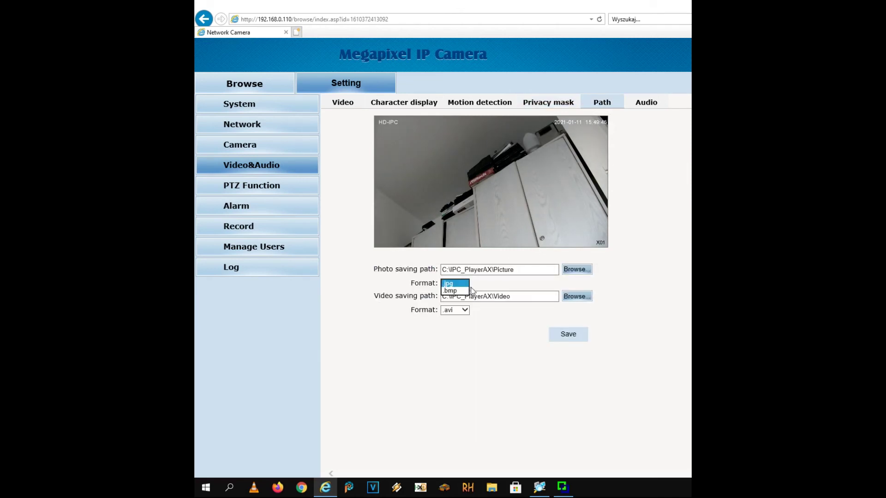
pyautogui.click(465, 310)
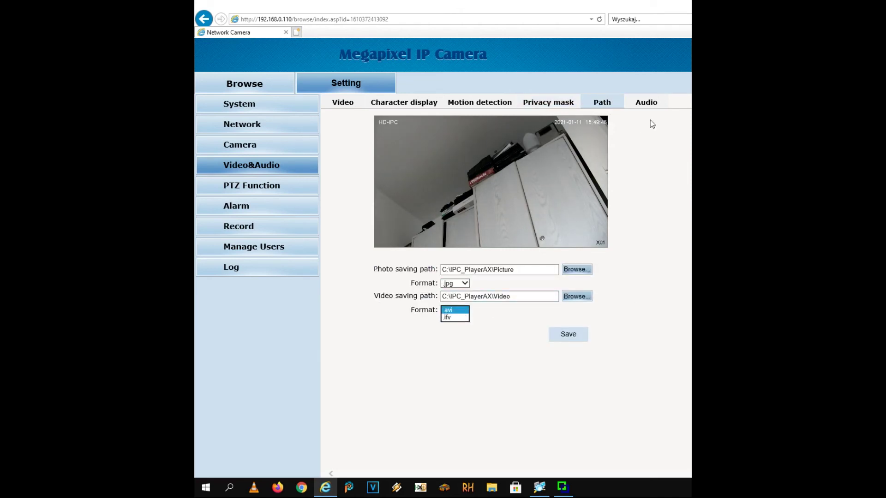
# - Review the audio settings, including the switch, encoding format and input volume options
pyautogui.click(651, 101)
pyautogui.click(450, 269)
pyautogui.click(505, 286)
pyautogui.click(456, 295)
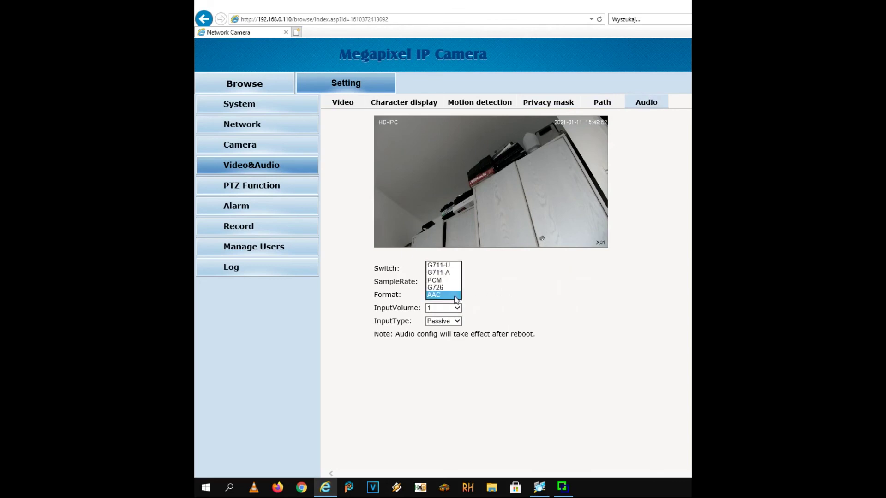
pyautogui.click(496, 297)
pyautogui.click(456, 308)
pyautogui.click(504, 316)
pyautogui.press('Tab')
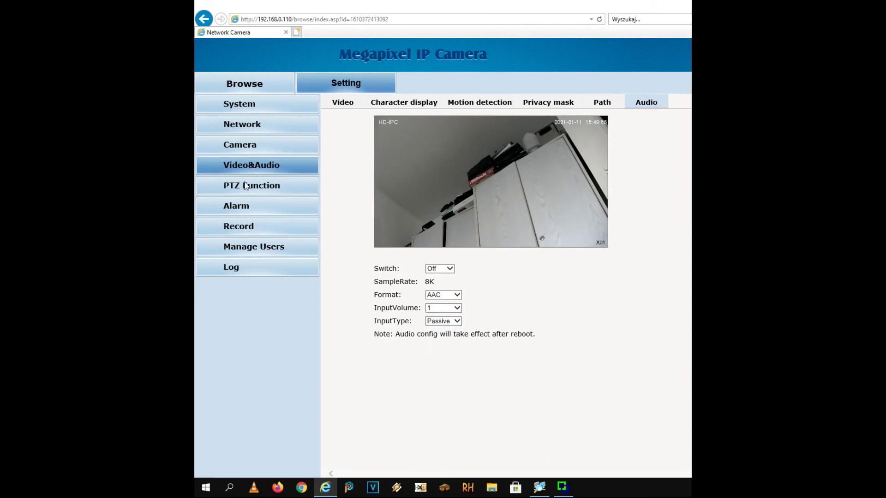
# - Review the PTZ protocol settings' address range and protocol options
pyautogui.click(245, 185)
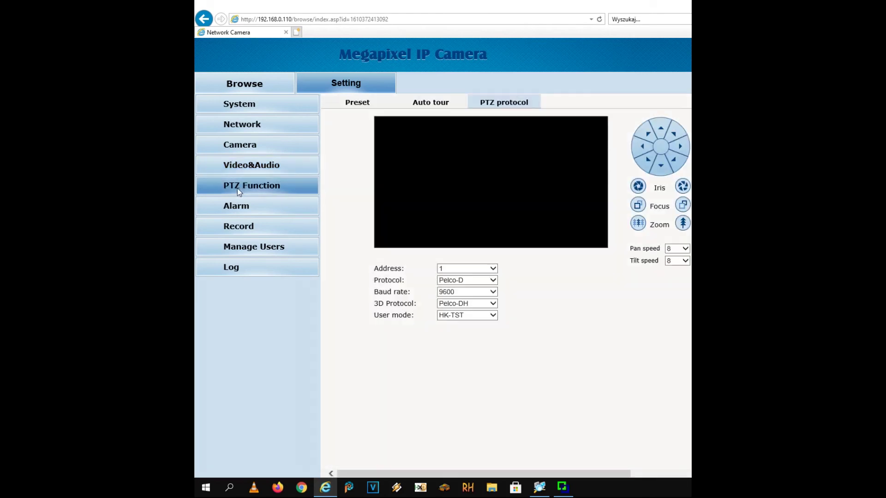
pyautogui.click(490, 268)
pyautogui.moveTo(493, 260); pyautogui.dragTo(492, 471)
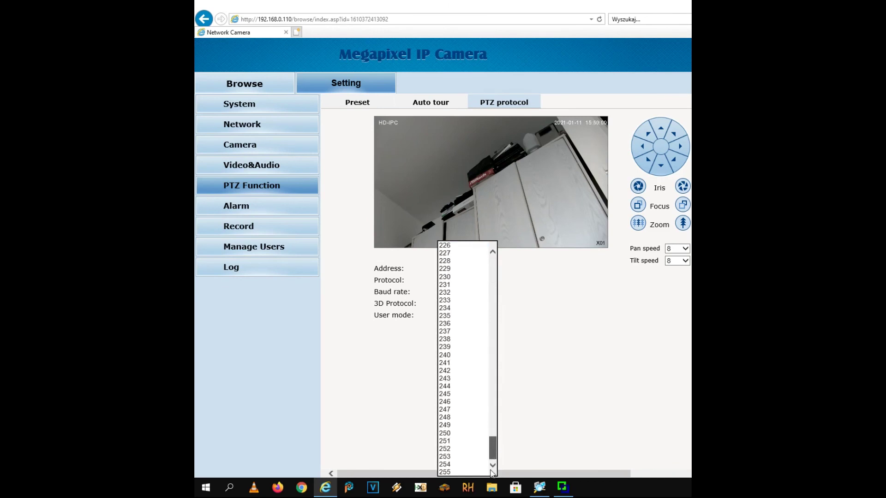
pyautogui.click(555, 422)
pyautogui.click(493, 281)
pyautogui.click(559, 298)
# - Review the PTZ baud rate, 3D protocol and user mode options
pyautogui.click(492, 291)
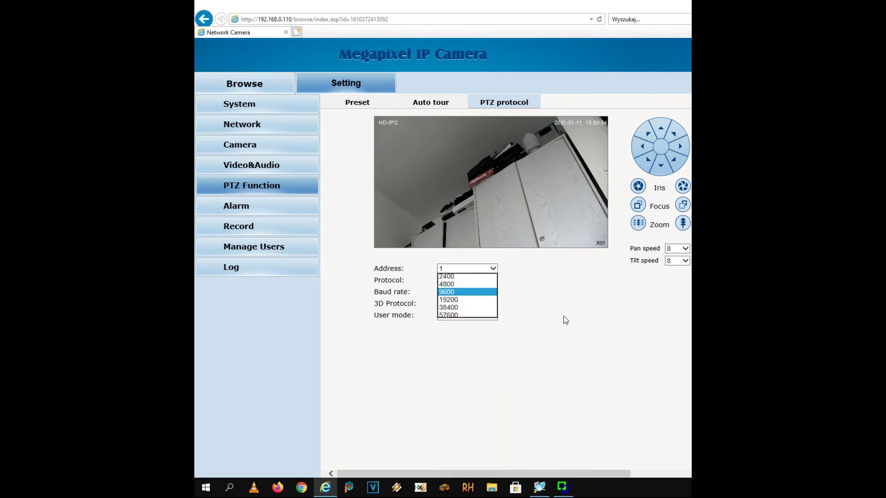
pyautogui.click(566, 320)
pyautogui.click(493, 303)
pyautogui.click(539, 311)
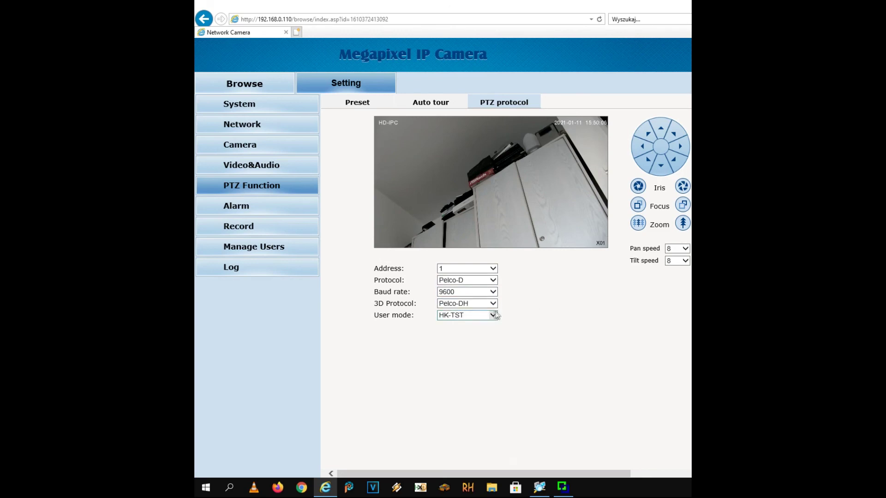
pyautogui.click(493, 315)
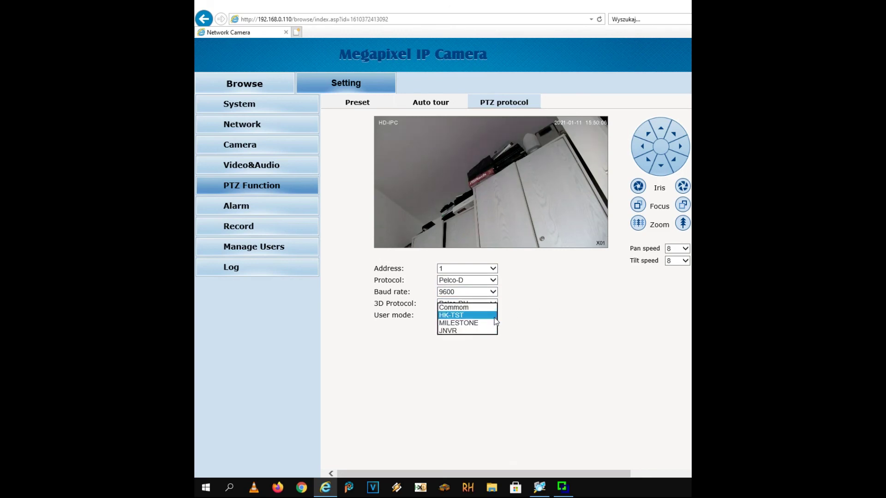
pyautogui.click(558, 316)
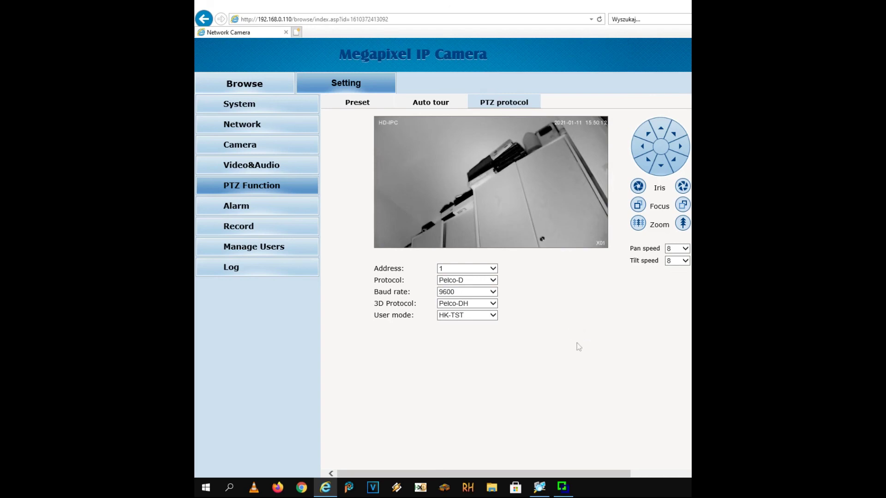
# - Review the available auto tour numbers and preset numbers of the PTZ function
pyautogui.click(445, 108)
pyautogui.click(447, 268)
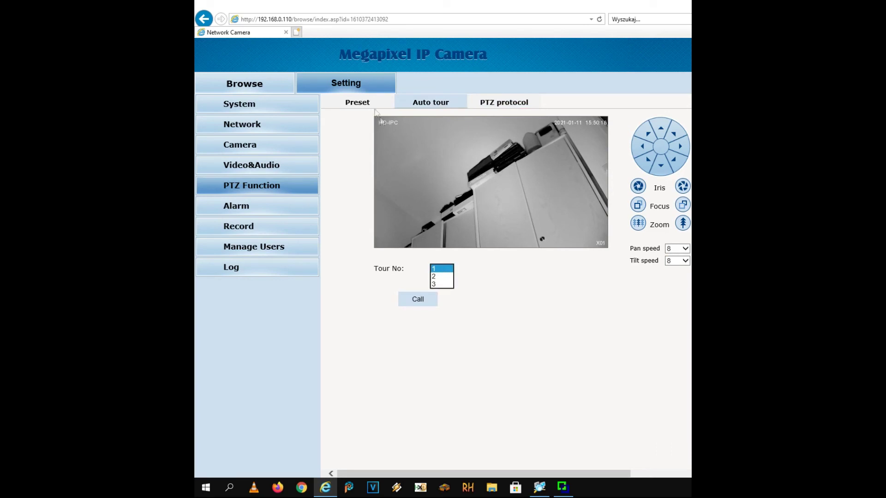
pyautogui.click(367, 100)
pyautogui.click(448, 268)
pyautogui.moveTo(449, 259); pyautogui.dragTo(444, 465)
pyautogui.click(444, 465)
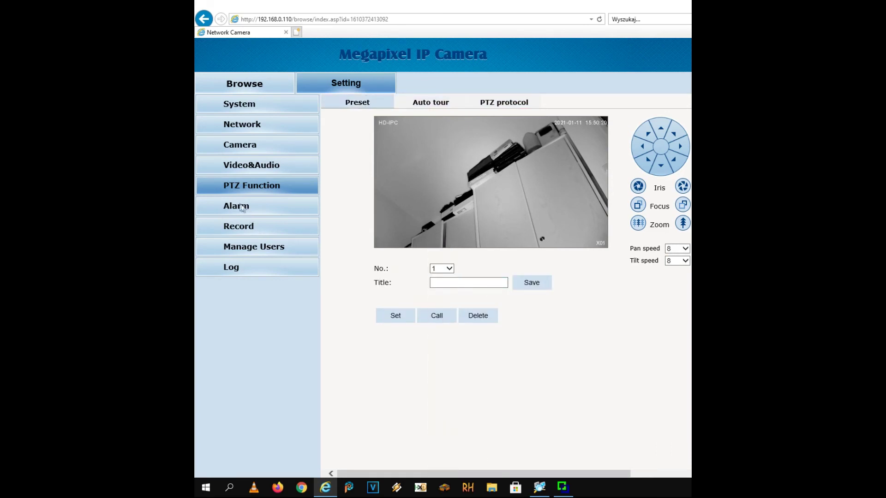
# - Review the alarm configuration's circuit options for I/O Input 1 and I/O Input 2
pyautogui.click(245, 206)
pyautogui.click(492, 117)
pyautogui.click(492, 119)
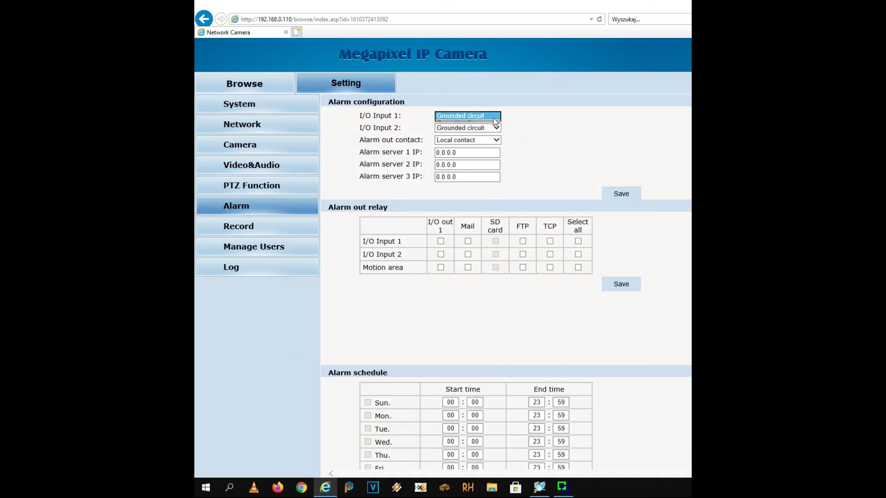
pyautogui.scroll(-1, 488, 116)
pyautogui.scroll(1, 488, 116)
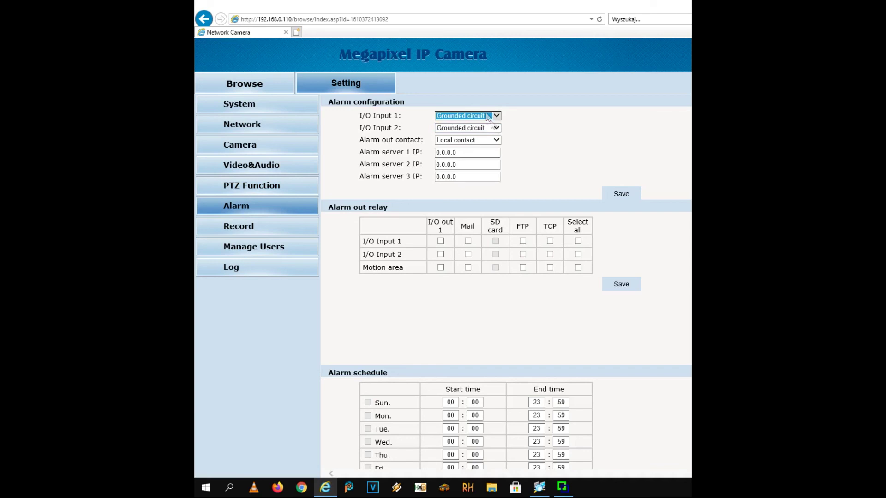
pyautogui.click(492, 128)
pyautogui.click(466, 134)
pyautogui.click(600, 153)
pyautogui.scroll(-1, 677, 283)
pyautogui.scroll(1, 673, 307)
# - Review the alarm out contact options and the alarm relay and schedule sections
pyautogui.click(496, 140)
pyautogui.click(603, 151)
pyautogui.scroll(-1, 666, 368)
pyautogui.scroll(1, 654, 358)
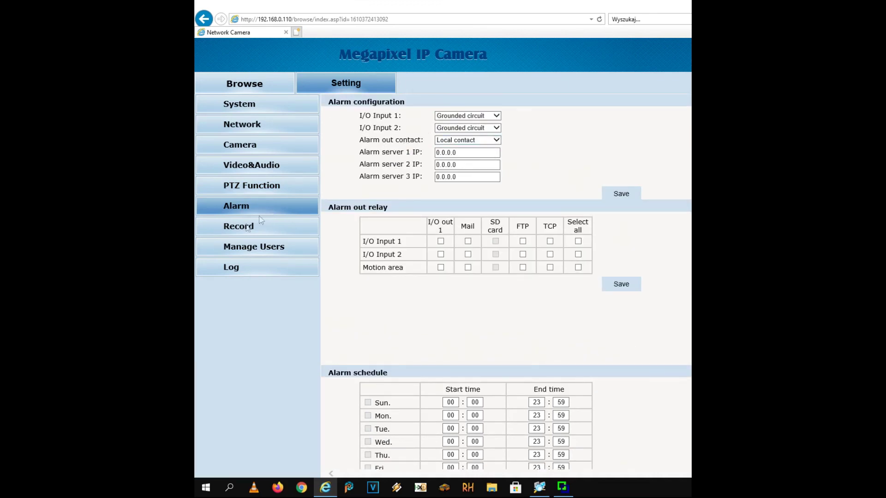
# - View the recording settings and the playback page, toggling the side pane with the recording search
pyautogui.click(257, 228)
pyautogui.click(384, 106)
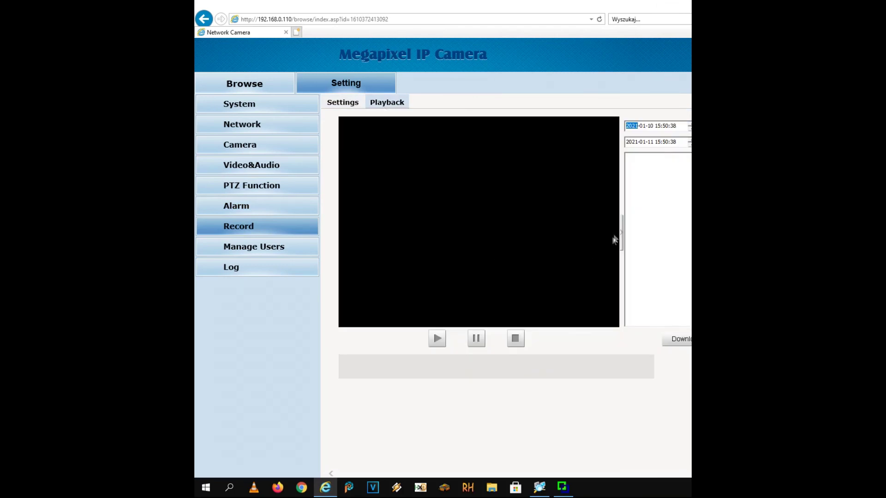
pyautogui.click(621, 233)
# - View the admin account's password change form in user management, and the camera's log
pyautogui.click(268, 252)
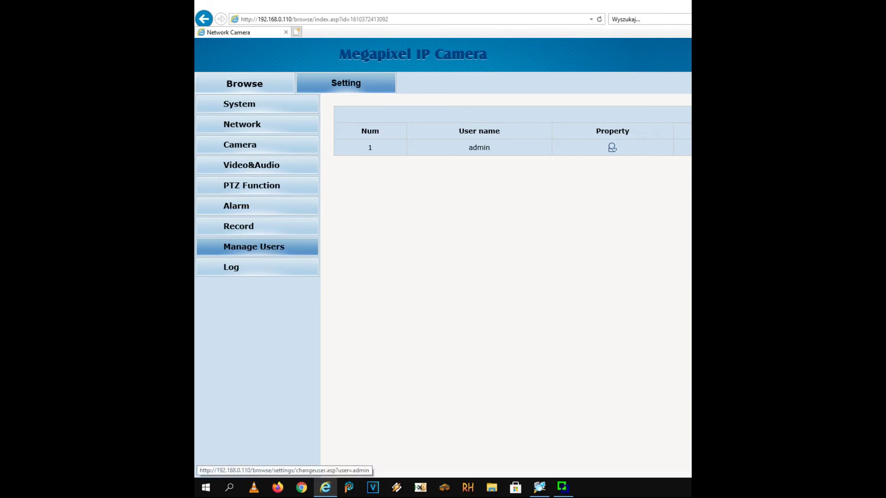
pyautogui.click(612, 147)
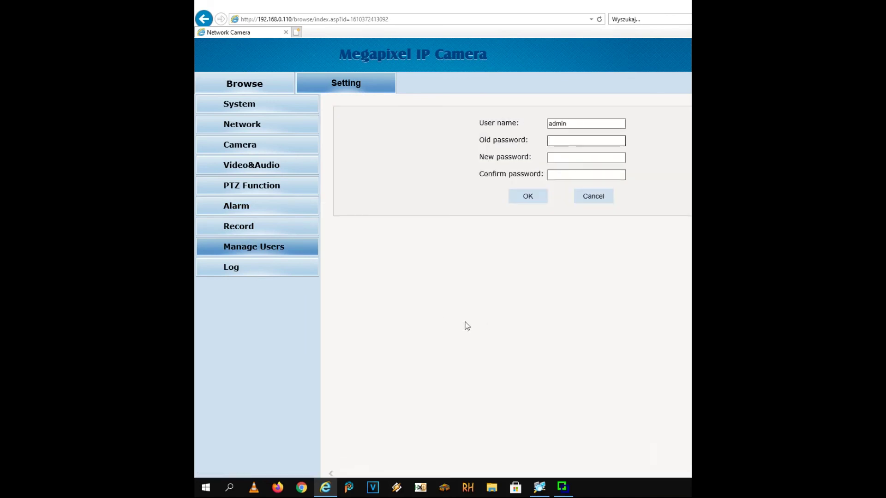
pyautogui.click(266, 268)
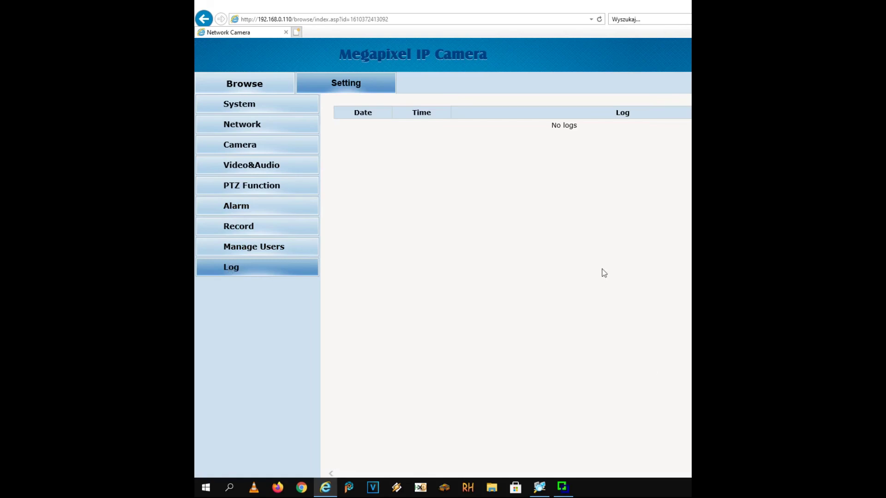